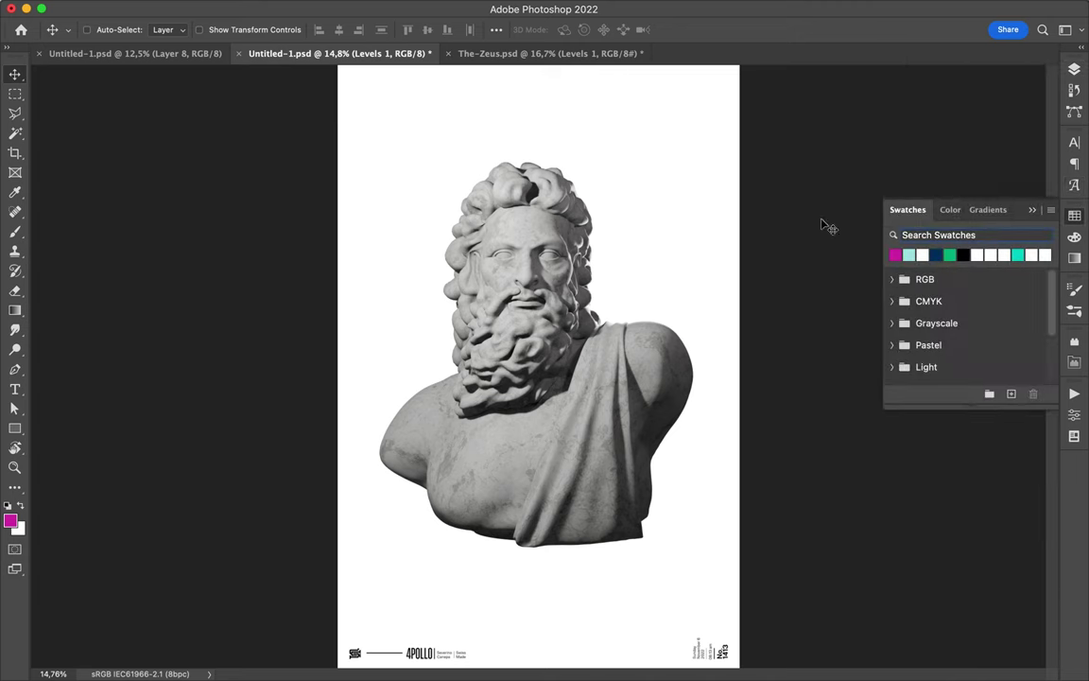
Draw a magenta rectangle over the whole bust and set its blend mode to Overlay.
{"action": "key", "text": "u"}
{"action": "left_click_drag", "start_coordinate": [364, 154], "coordinate": [705, 555]}
{"action": "left_click", "coordinate": [931, 108]}
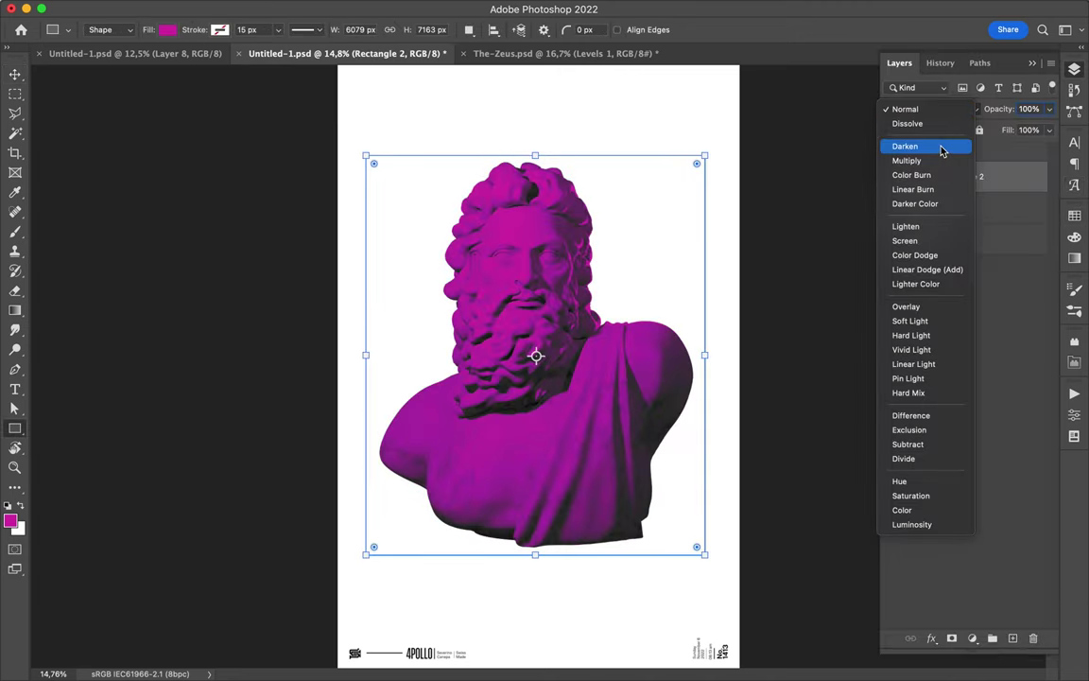
{"action": "left_click", "coordinate": [932, 314]}
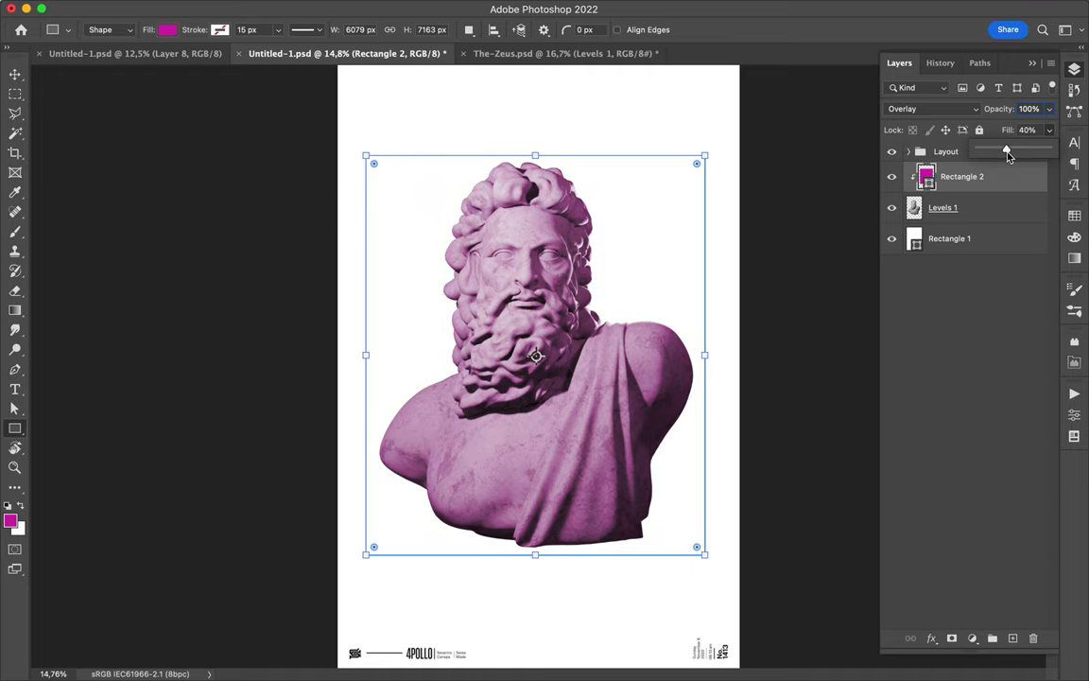
Merge the magenta overlay into the bust layer and move the tinted bust upward.
{"action": "key", "text": "v"}
{"action": "key", "text": "ctrl+e"}
{"action": "left_click_drag", "start_coordinate": [588, 362], "coordinate": [599, 321]}
{"action": "scroll", "coordinate": [600, 322], "scroll_direction": "down", "scroll_amount": 2}
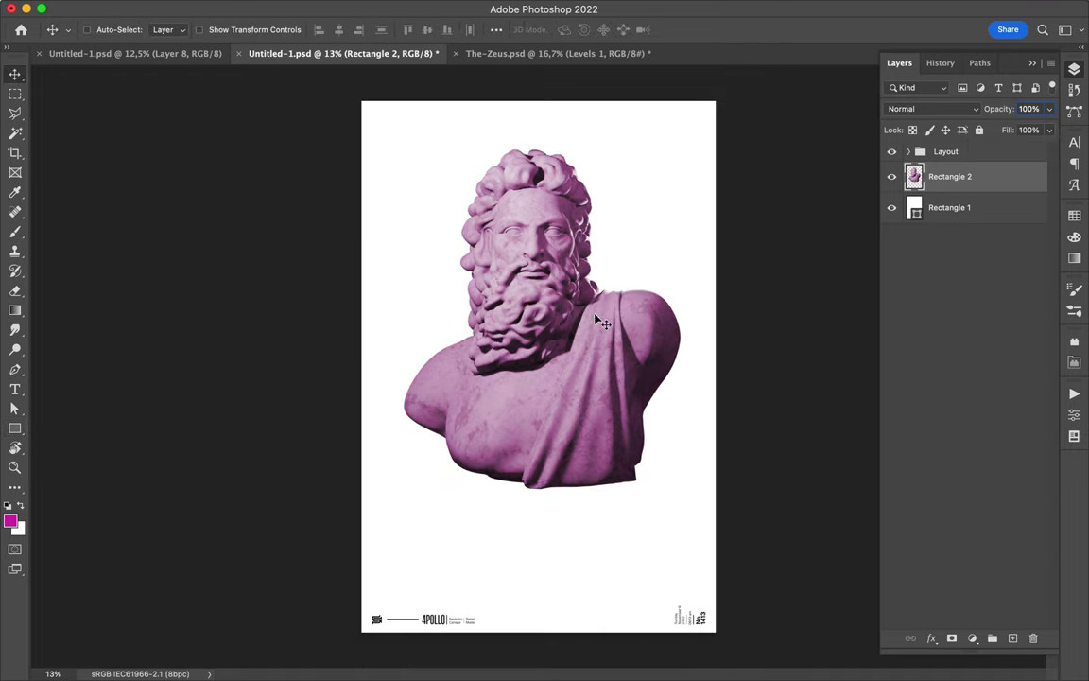
Recolour the Layout group's text magenta.
{"action": "left_click", "coordinate": [908, 151]}
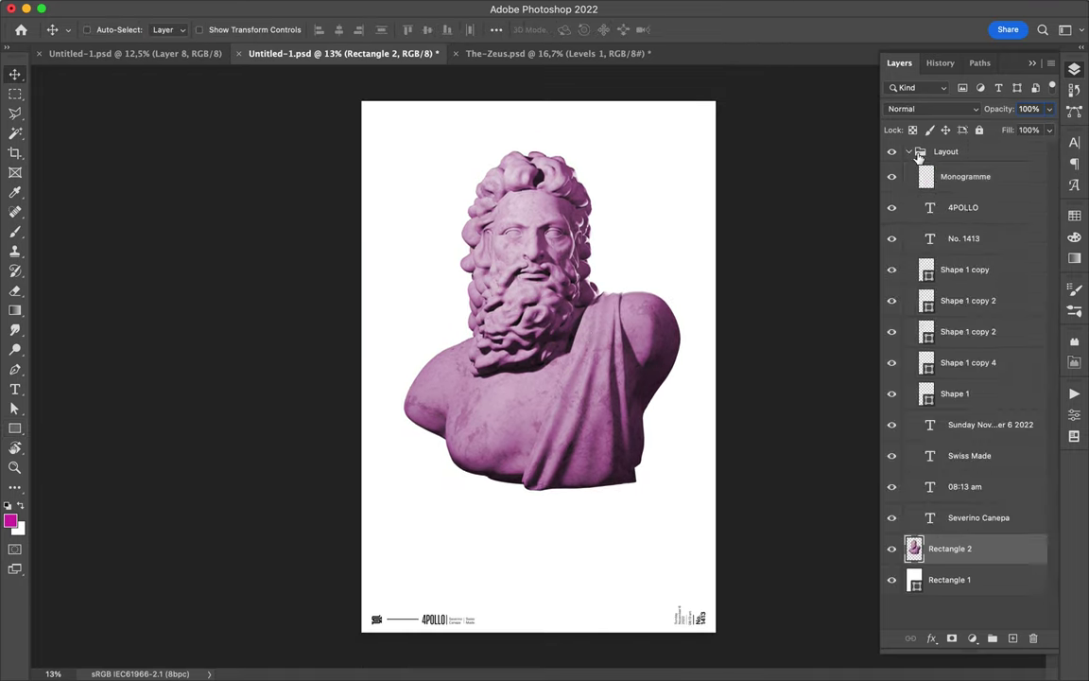
{"action": "left_click", "coordinate": [950, 517], "text": "shift"}
{"action": "left_click", "coordinate": [1074, 142]}
{"action": "left_click", "coordinate": [1040, 231]}
{"action": "left_click", "coordinate": [917, 250]}
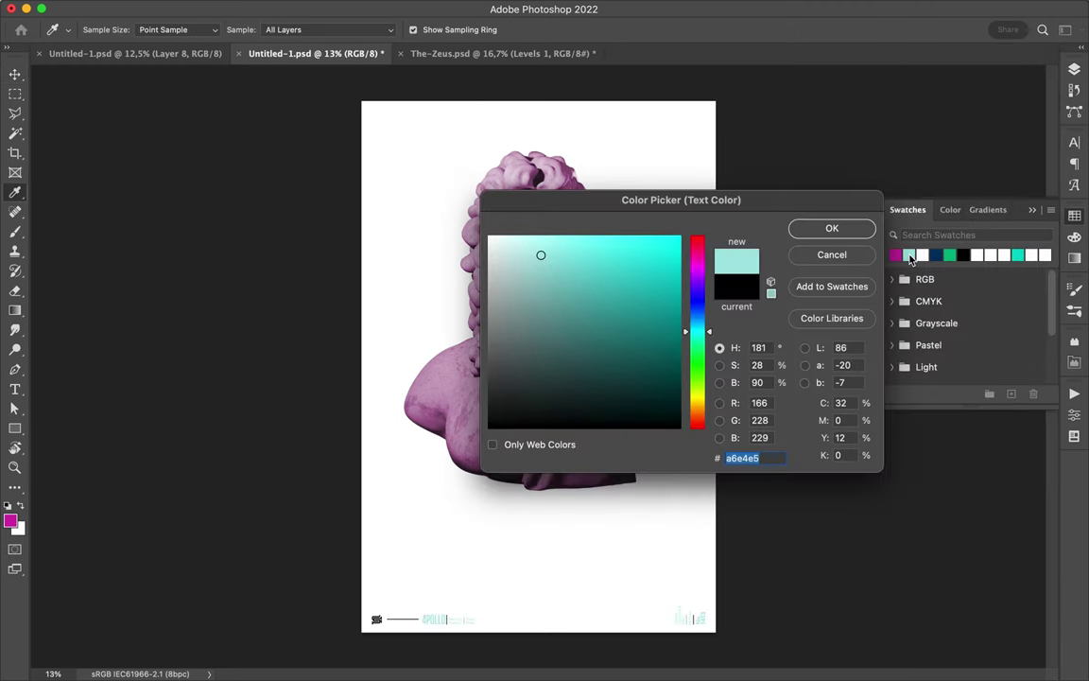
{"action": "left_click", "coordinate": [832, 227]}
Give the Layout group's shapes a magenta stroke.
{"action": "key", "text": "F7"}
{"action": "key", "text": "a"}
{"action": "left_click", "coordinate": [279, 29]}
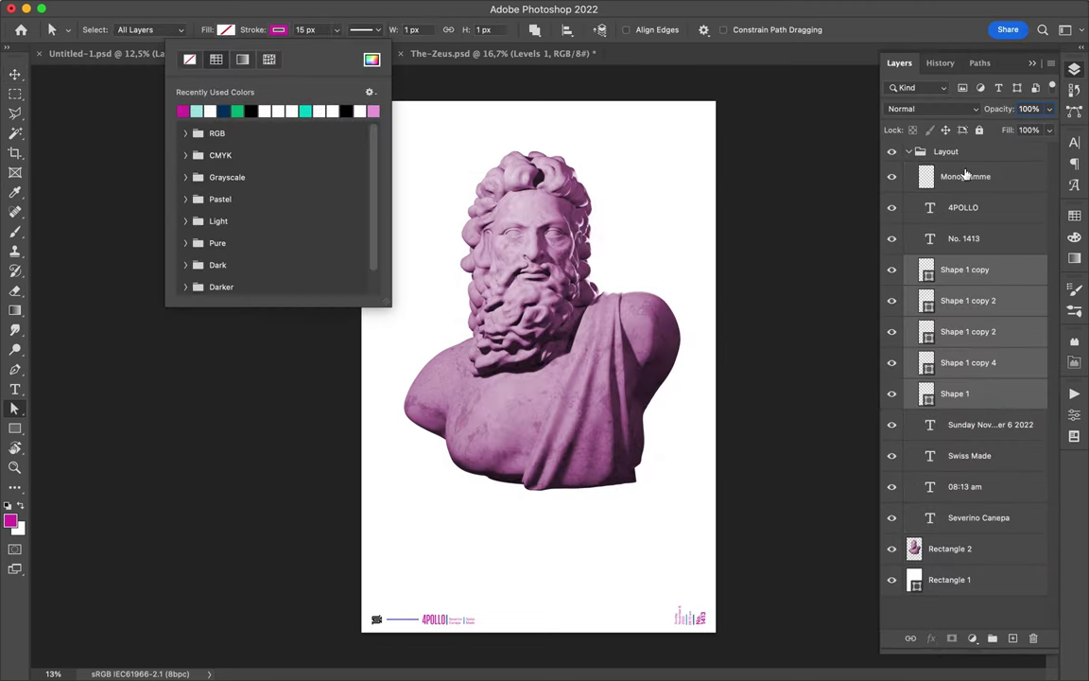
{"action": "left_click", "coordinate": [180, 107]}
{"action": "key", "text": "v"}
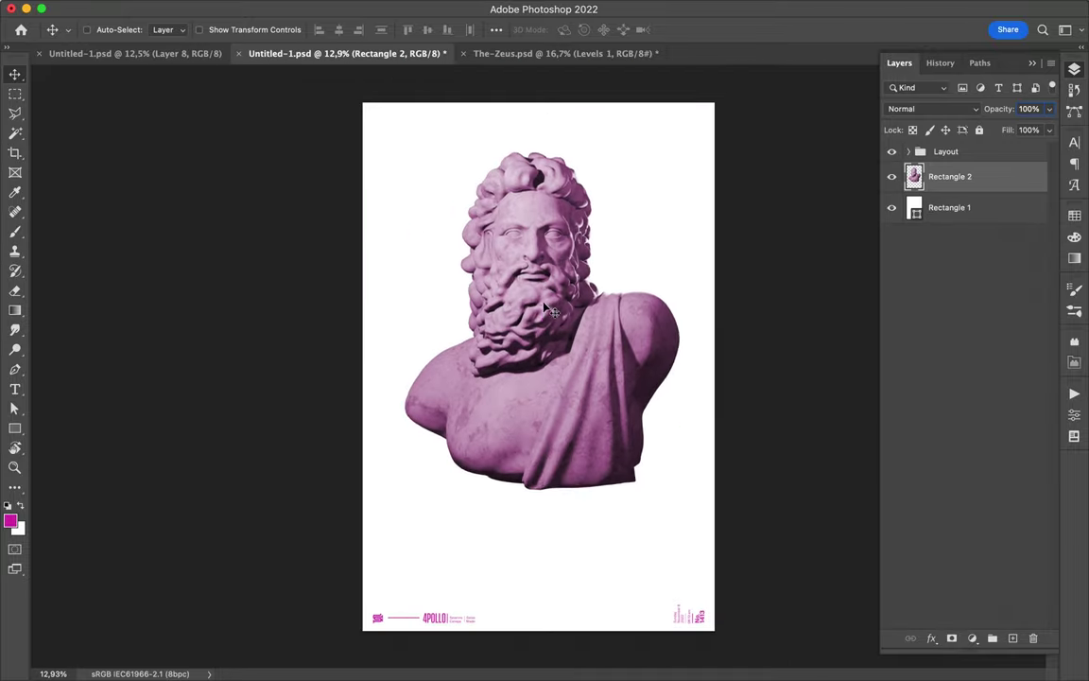
Draw a large magenta diagonal pen shape across the page and place it behind the bust.
{"action": "left_click_drag", "start_coordinate": [546, 285], "coordinate": [545, 296]}
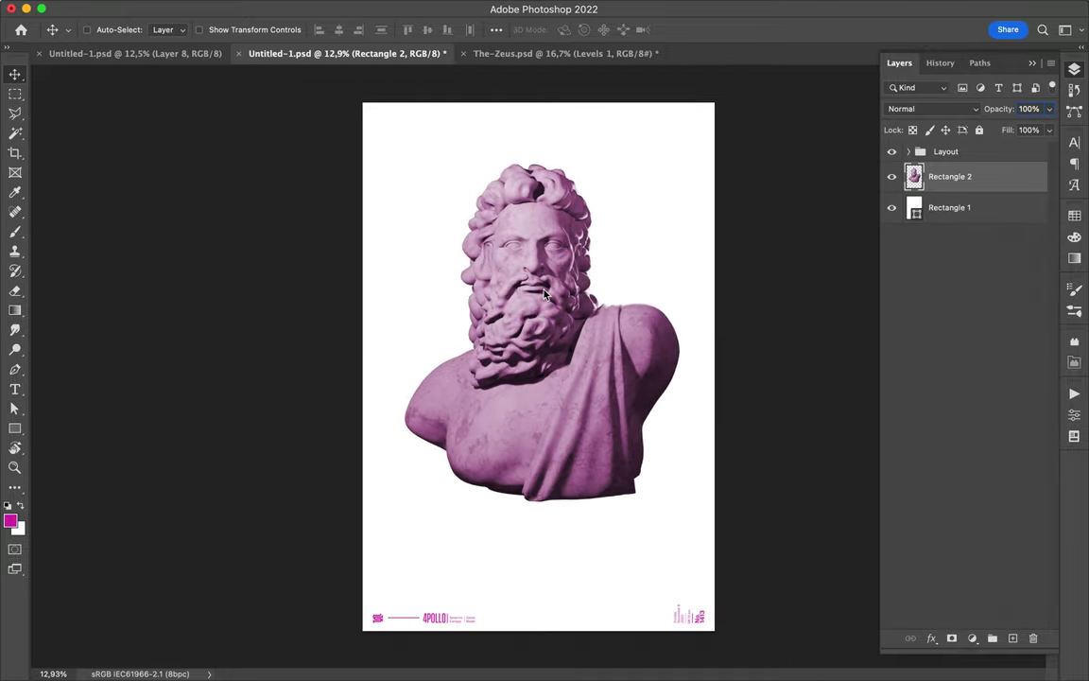
{"action": "key", "text": "p"}
{"action": "left_click", "coordinate": [345, 131]}
{"action": "left_click", "coordinate": [768, 554]}
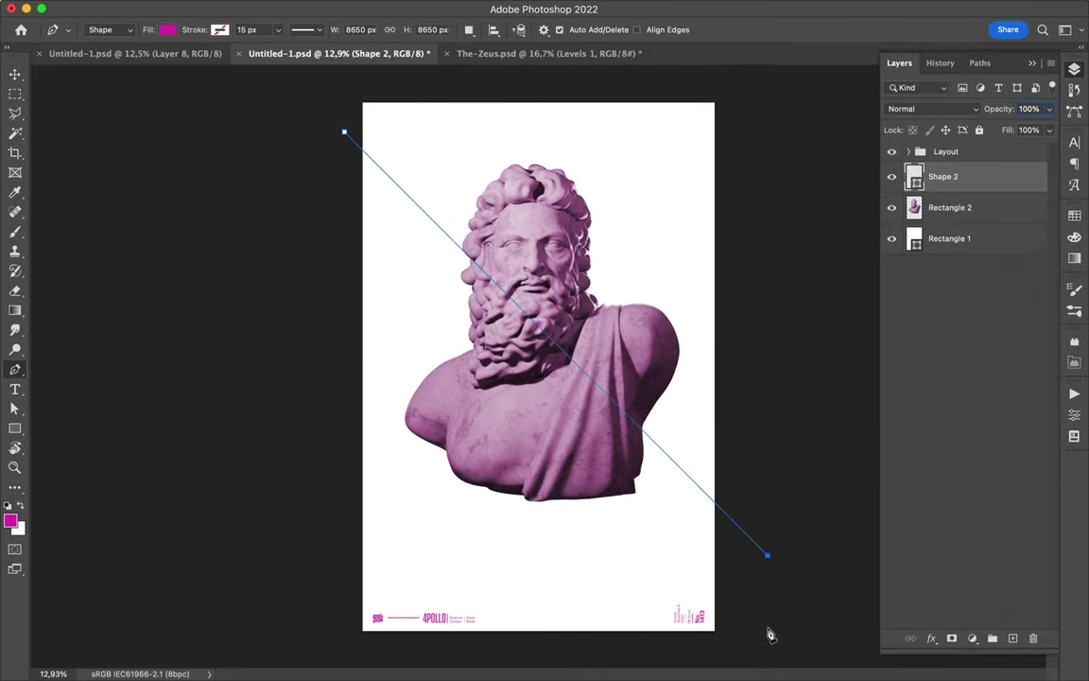
{"action": "left_click", "coordinate": [711, 646]}
{"action": "left_click", "coordinate": [348, 639]}
{"action": "key", "text": "a"}
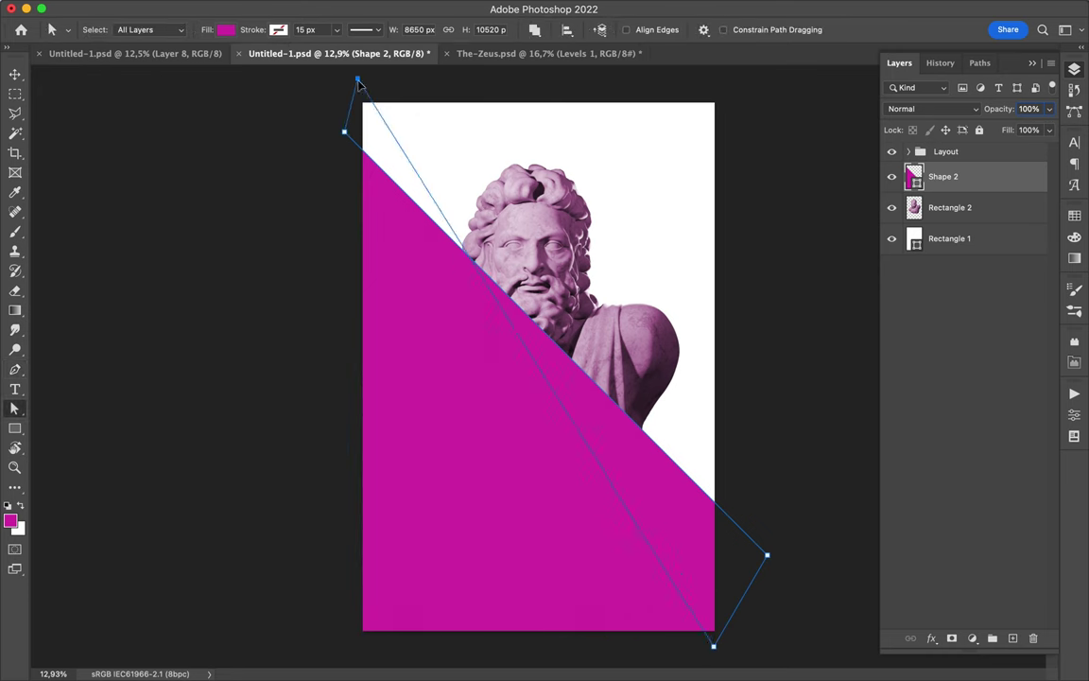
{"action": "left_click_drag", "start_coordinate": [713, 646], "coordinate": [722, 90]}
{"action": "left_click_drag", "start_coordinate": [943, 176], "coordinate": [945, 222]}
Draw a magenta strip shape along the left edge and shift it slightly right.
{"action": "key", "text": "p"}
{"action": "left_click", "coordinate": [344, 179]}
{"action": "left_click", "coordinate": [536, 371]}
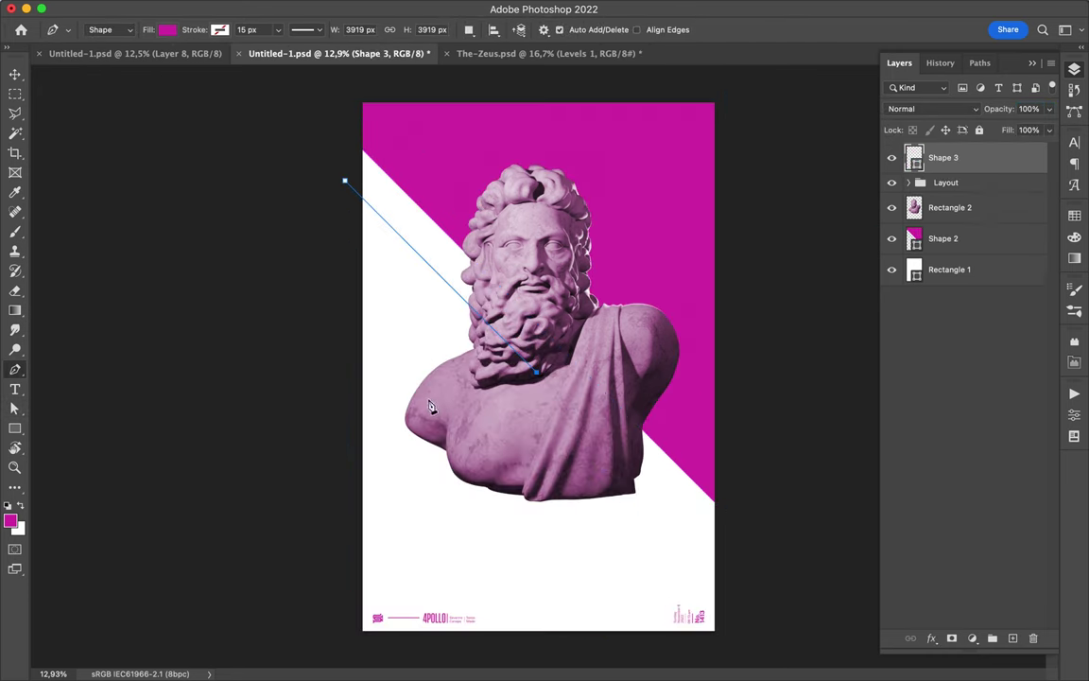
{"action": "left_click", "coordinate": [397, 372]}
{"action": "left_click", "coordinate": [302, 274]}
{"action": "left_click", "coordinate": [344, 180]}
{"action": "key", "text": "v"}
{"action": "left_click_drag", "start_coordinate": [433, 301], "coordinate": [452, 312]}
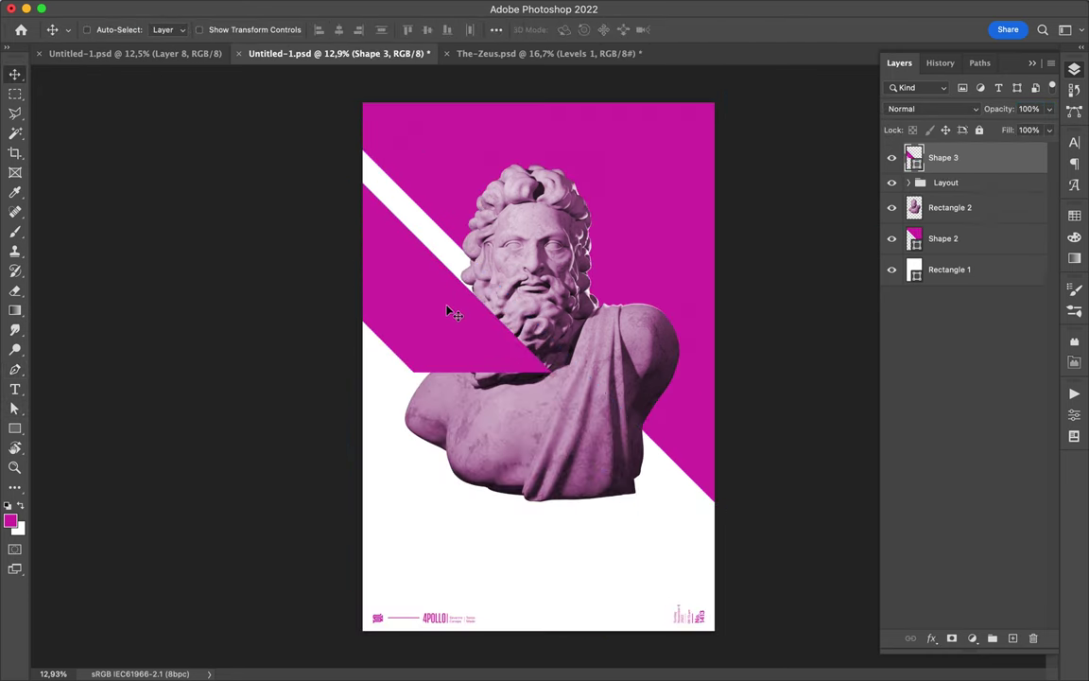
Draw a lower diagonal shape below the chest, fill it light cyan, and move it right.
{"action": "key", "text": "p"}
{"action": "left_click", "coordinate": [531, 641]}
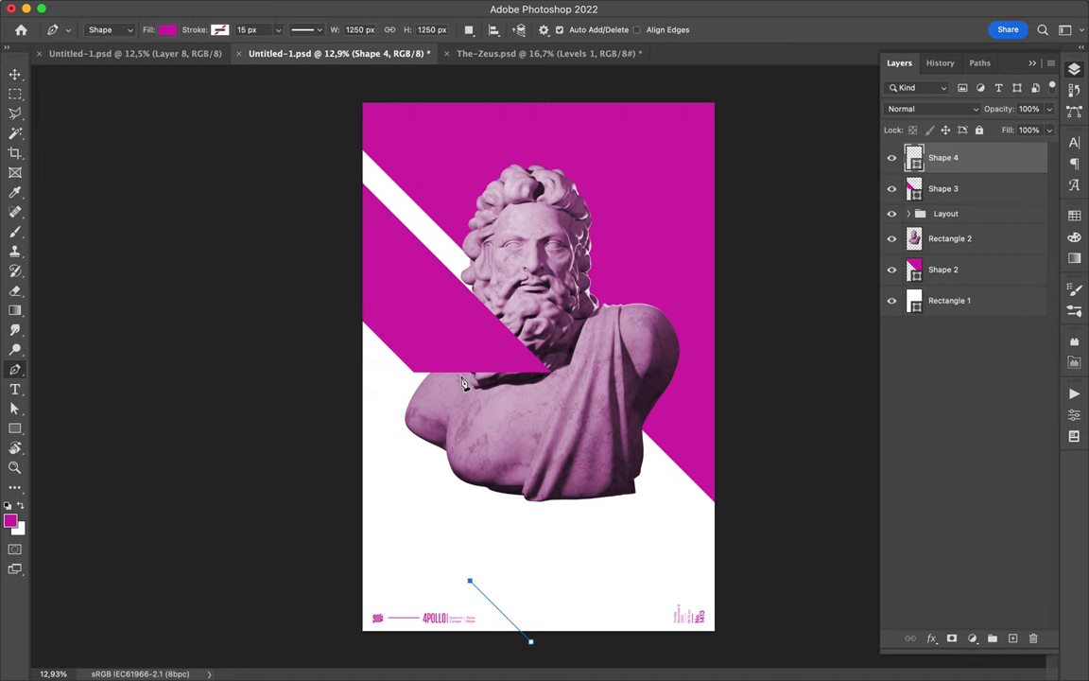
{"action": "left_click", "coordinate": [470, 376]}
{"action": "left_click", "coordinate": [728, 633]}
{"action": "left_click", "coordinate": [530, 642]}
{"action": "left_click", "coordinate": [1074, 215]}
{"action": "left_click", "coordinate": [909, 255]}
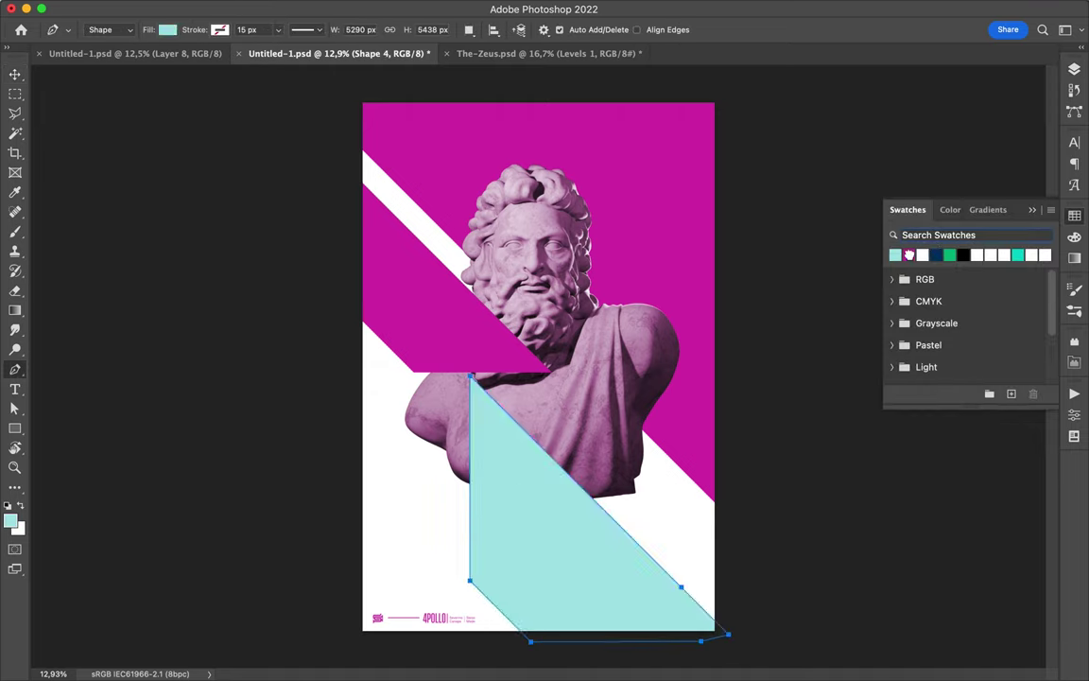
{"action": "key", "text": "v"}
{"action": "left_click_drag", "start_coordinate": [466, 450], "coordinate": [490, 463]}
Reorder the new shape layers under Layout and shift the cyan shape further right.
{"action": "left_click", "coordinate": [1074, 69]}
{"action": "double_click", "coordinate": [982, 175]}
{"action": "key", "text": "Escape"}
{"action": "left_click_drag", "start_coordinate": [982, 175], "coordinate": [963, 233]}
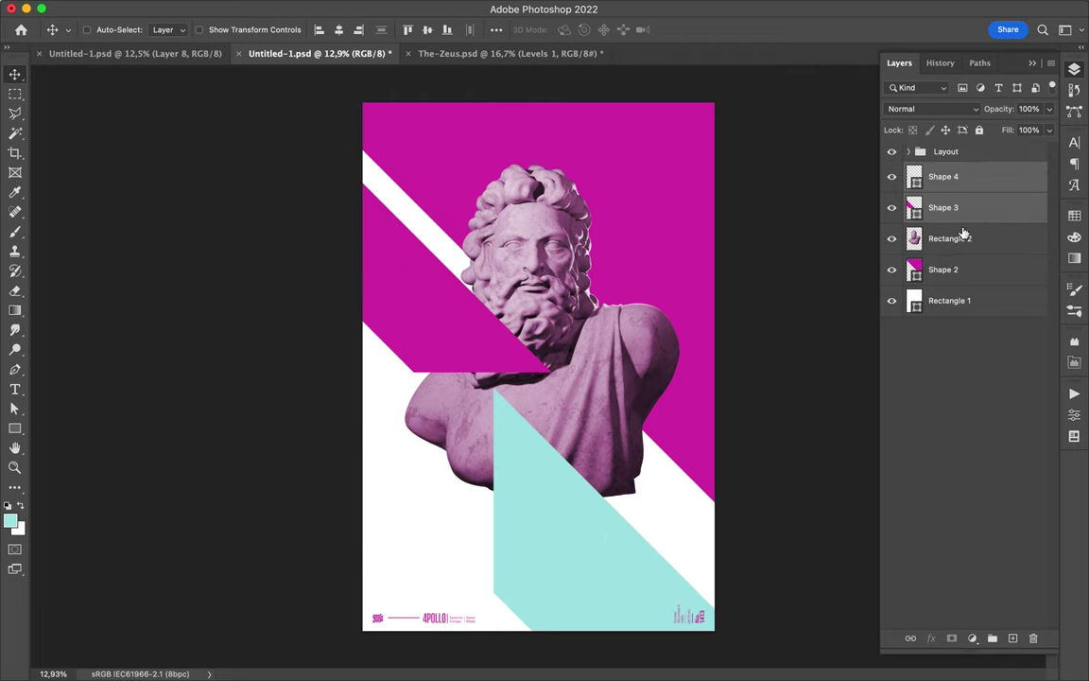
{"action": "left_click_drag", "start_coordinate": [596, 554], "coordinate": [676, 552]}
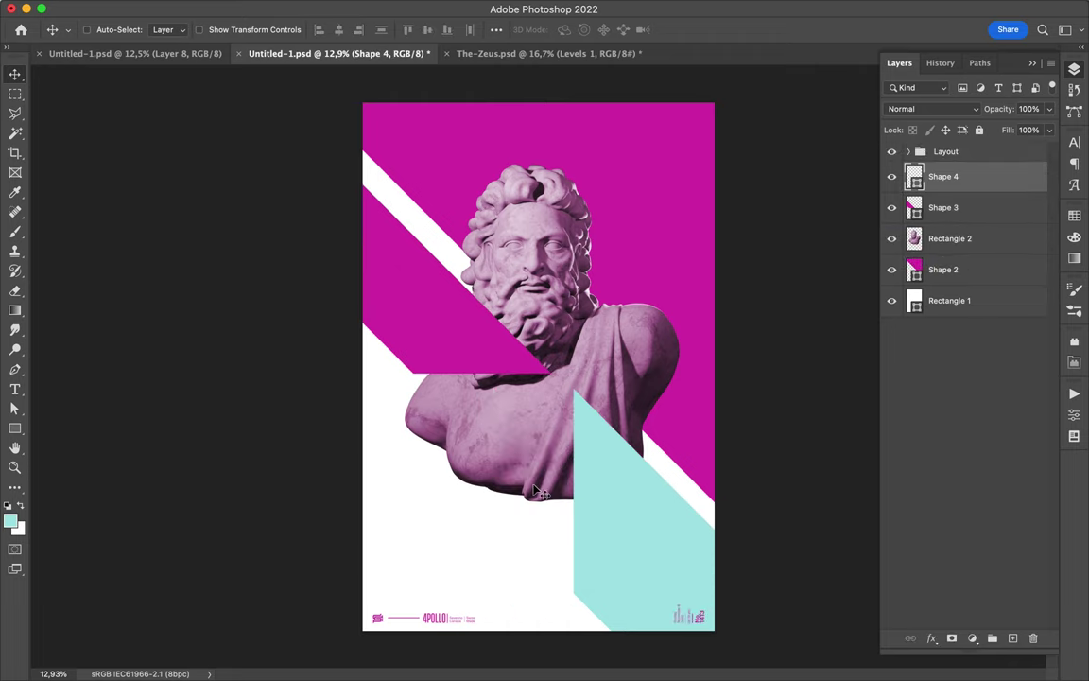
Draw a cyan shape at the lower left, then close The-Zeus.psd.
{"action": "key", "text": "p"}
{"action": "left_click", "coordinate": [354, 514]}
{"action": "left_click", "coordinate": [440, 431]}
{"action": "left_click", "coordinate": [547, 430]}
{"action": "left_click", "coordinate": [377, 597]}
{"action": "left_click", "coordinate": [351, 625]}
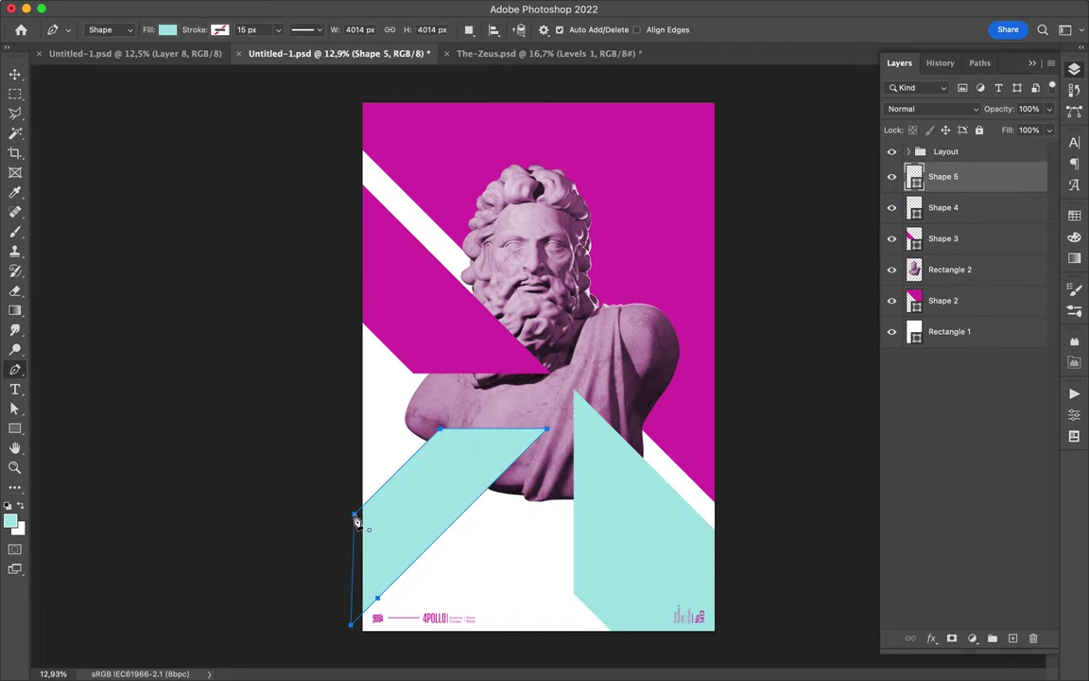
{"action": "left_click", "coordinate": [446, 53]}
{"action": "left_click", "coordinate": [520, 280]}
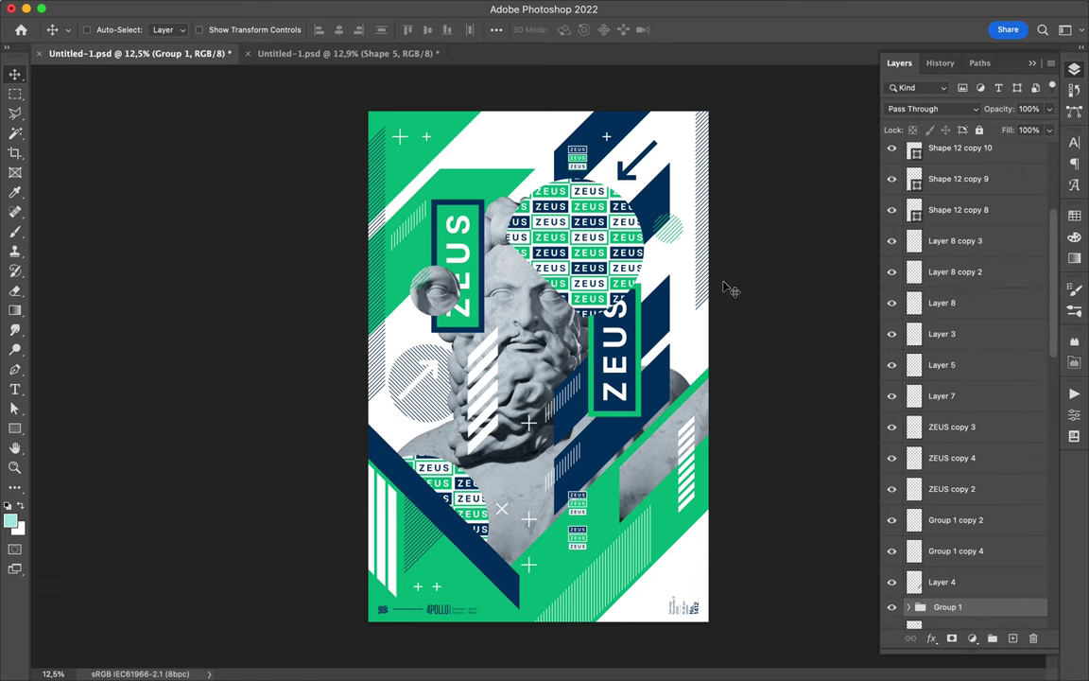
Copy the small arrow to the top right, flipped and enlarged.
{"action": "left_click", "coordinate": [348, 57]}
{"action": "right_click", "coordinate": [431, 501]}
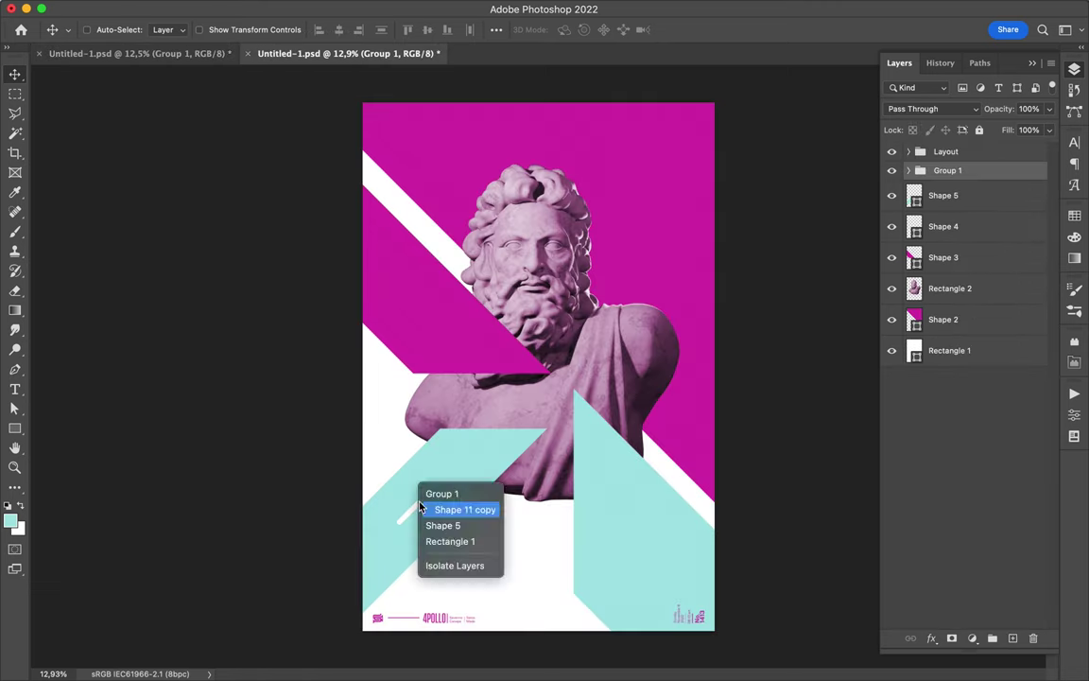
{"action": "left_click", "coordinate": [425, 493]}
{"action": "mouse_move", "coordinate": [425, 494]}
{"action": "left_mouse_down"}
{"action": "mouse_move", "coordinate": [644, 170]}
{"action": "mouse_move", "coordinate": [758, 101]}
{"action": "mouse_move", "coordinate": [728, 95]}
{"action": "mouse_move", "coordinate": [596, 227]}
{"action": "left_mouse_up"}
{"action": "key", "text": "ctrl+t"}
{"action": "key", "text": "Return"}
Shift the copied arrow's L-shaped arrowhead down and to the right.
{"action": "key", "text": "a"}
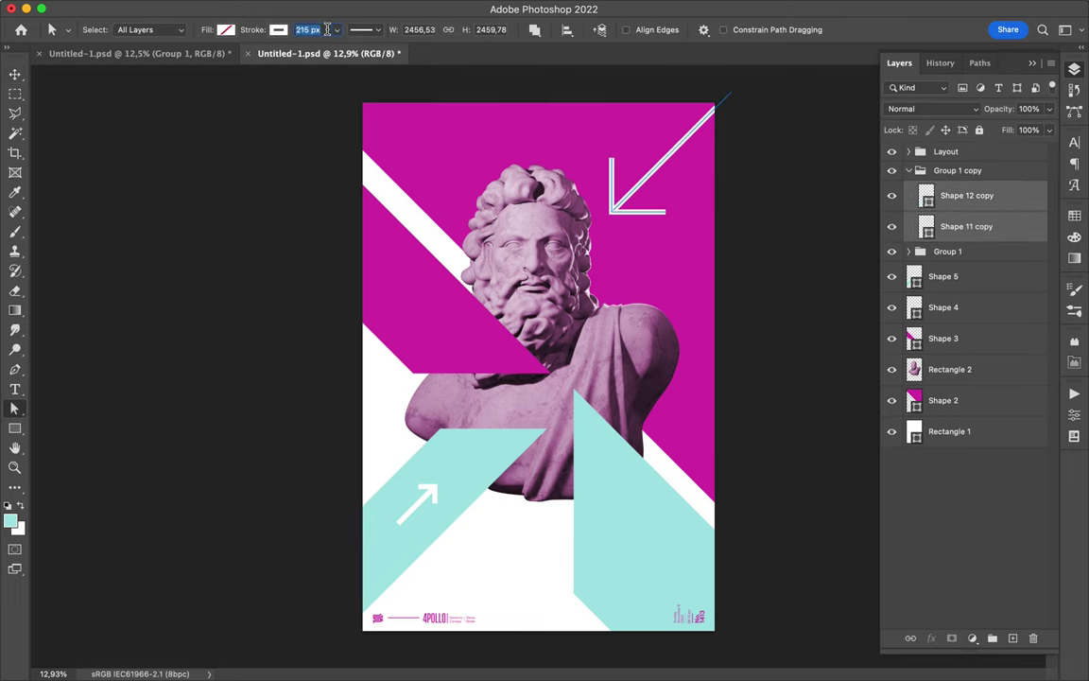
{"action": "left_click", "coordinate": [620, 164]}
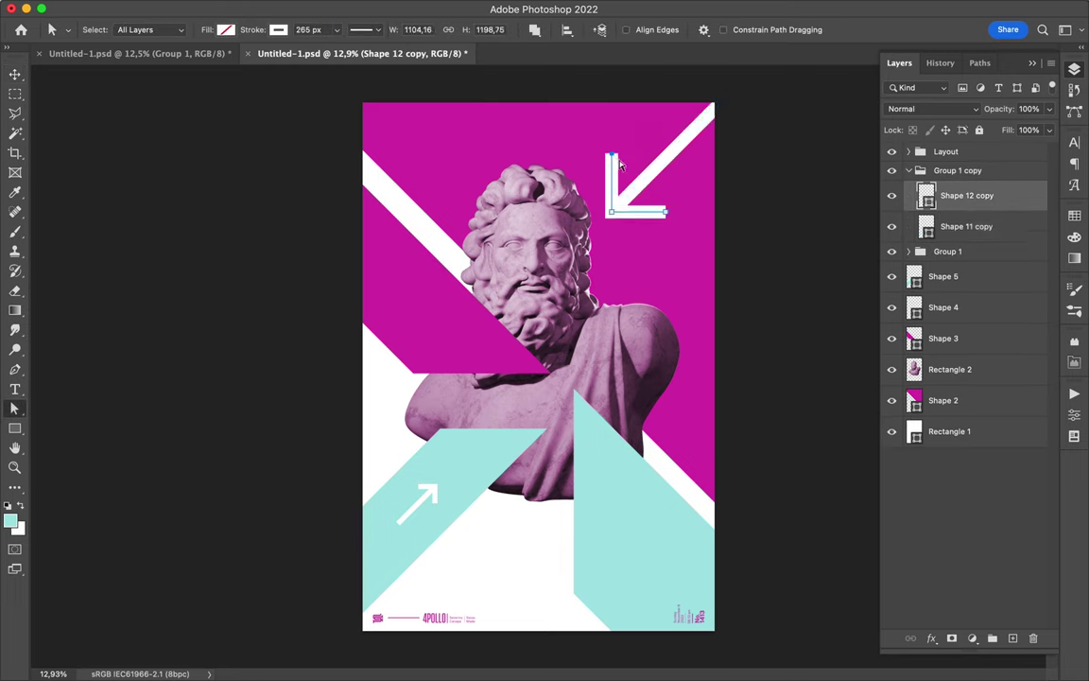
{"action": "key", "text": "v"}
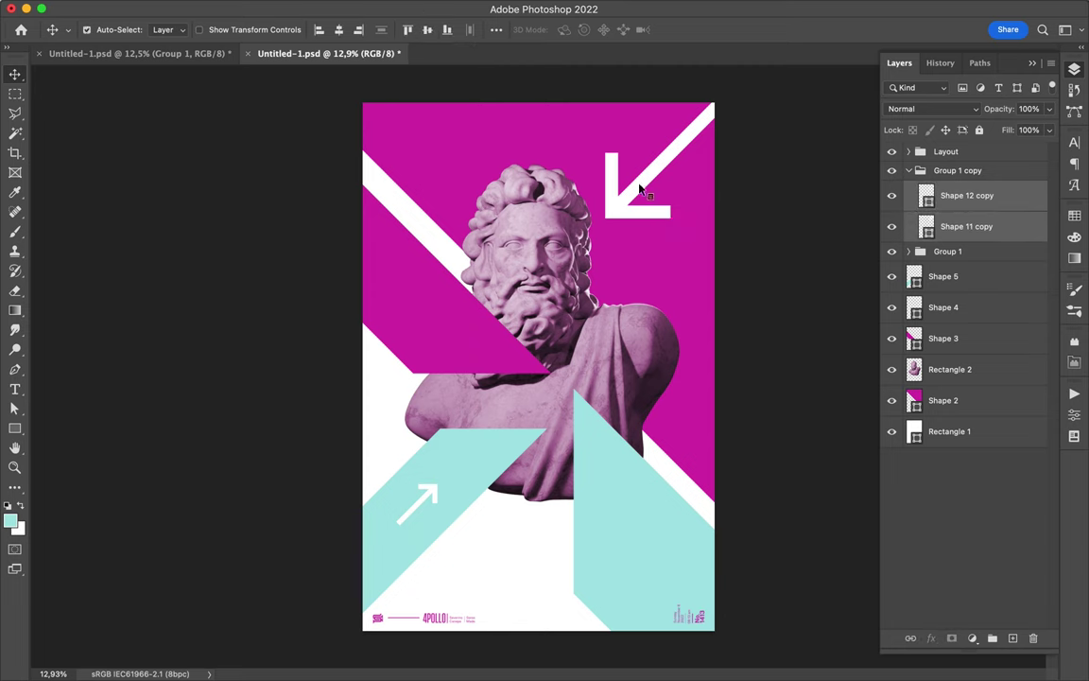
{"action": "left_click_drag", "start_coordinate": [636, 188], "coordinate": [655, 218]}
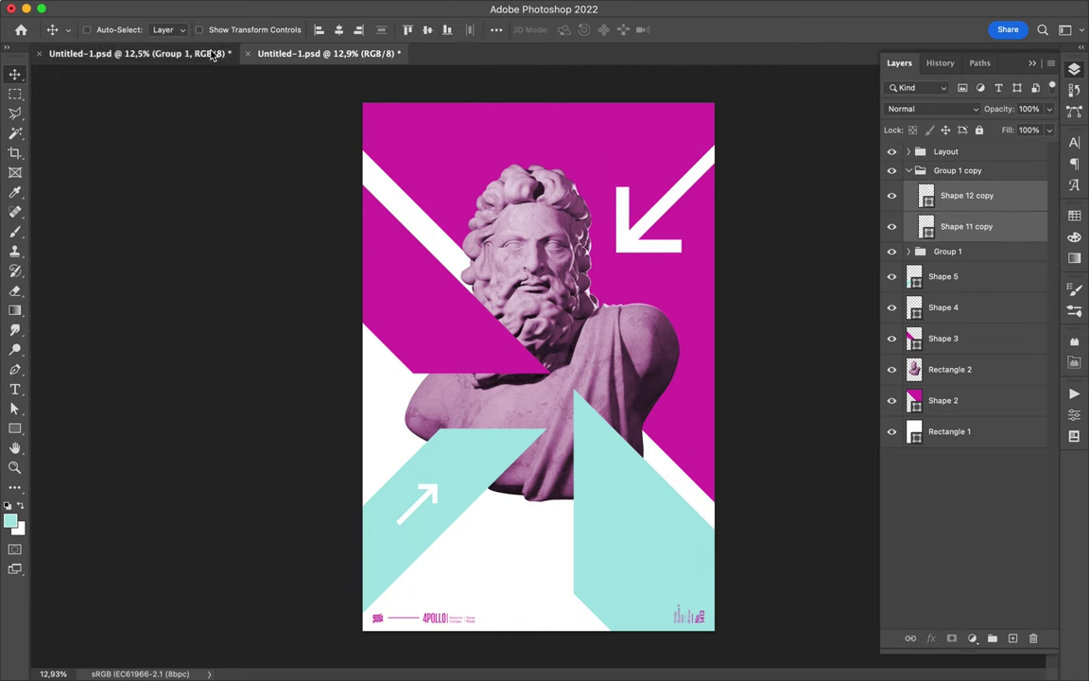
Bring the ZEUS label box from the green poster and give it a magenta stroke.
{"action": "left_click", "coordinate": [322, 53]}
{"action": "left_click_drag", "start_coordinate": [529, 330], "coordinate": [507, 346]}
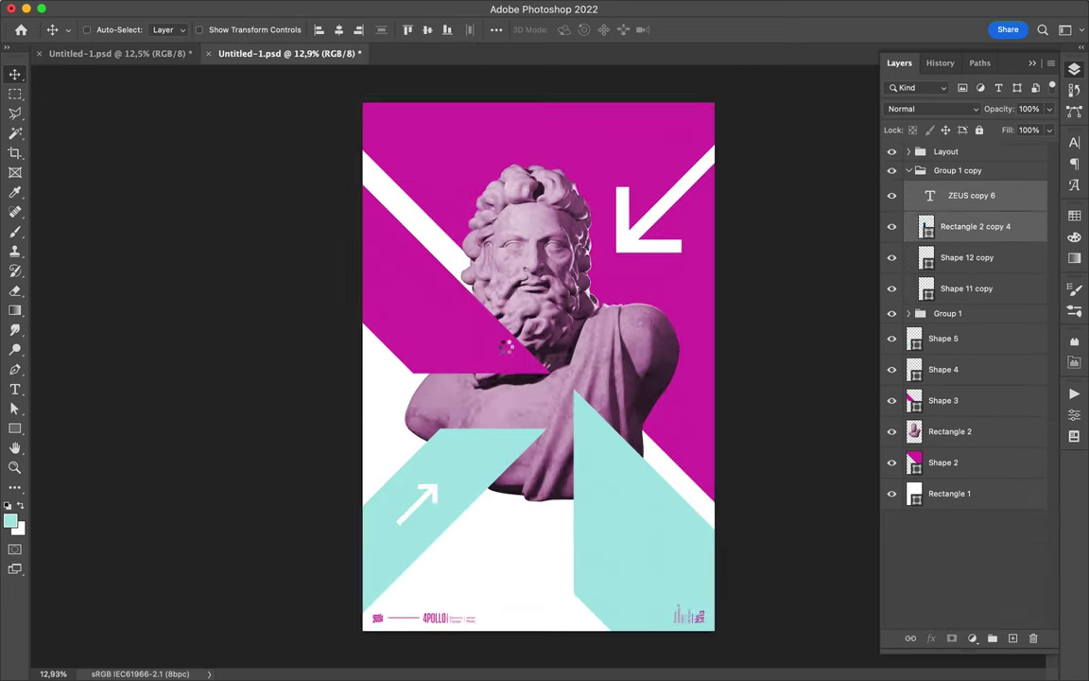
{"action": "scroll", "coordinate": [506, 346], "scroll_direction": "up", "scroll_amount": 3}
{"action": "key", "text": "a"}
{"action": "left_click", "coordinate": [279, 30]}
{"action": "left_click", "coordinate": [130, 111]}
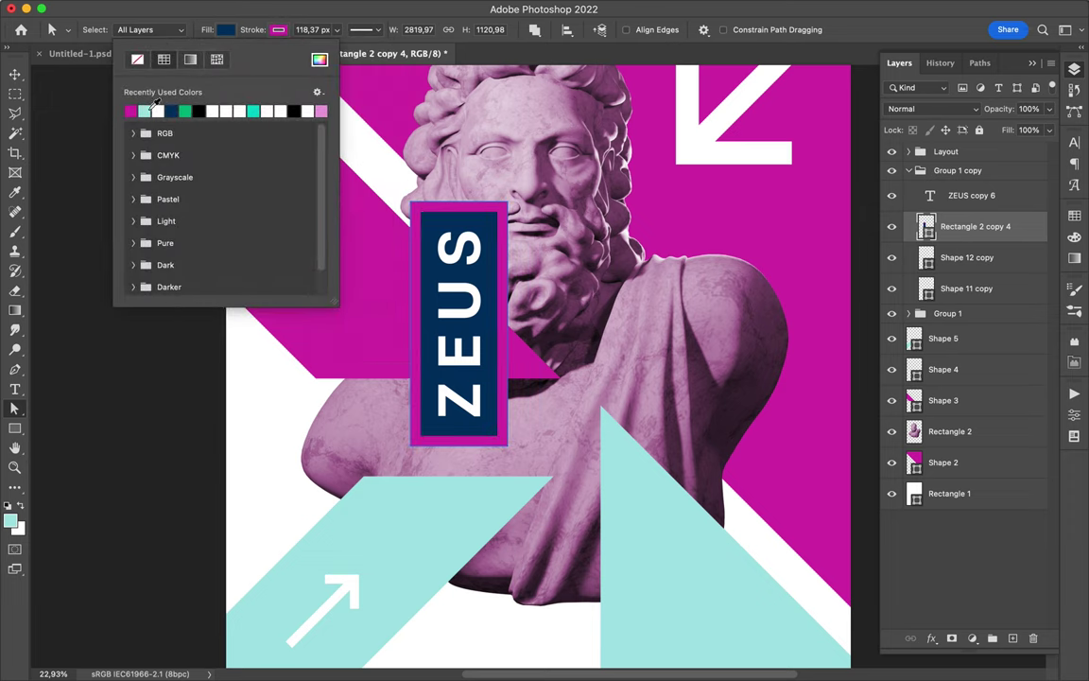
Duplicate the ZEUS box to the right with a magenta fill and cyan stroke.
{"action": "key", "text": "v"}
{"action": "left_click", "coordinate": [972, 195], "text": "shift"}
{"action": "mouse_move", "coordinate": [463, 321]}
{"action": "left_mouse_down"}
{"action": "mouse_move", "coordinate": [546, 345]}
{"action": "mouse_move", "coordinate": [650, 346]}
{"action": "left_mouse_up"}
{"action": "key", "text": "a"}
{"action": "left_click", "coordinate": [225, 29]}
{"action": "left_click", "coordinate": [130, 107]}
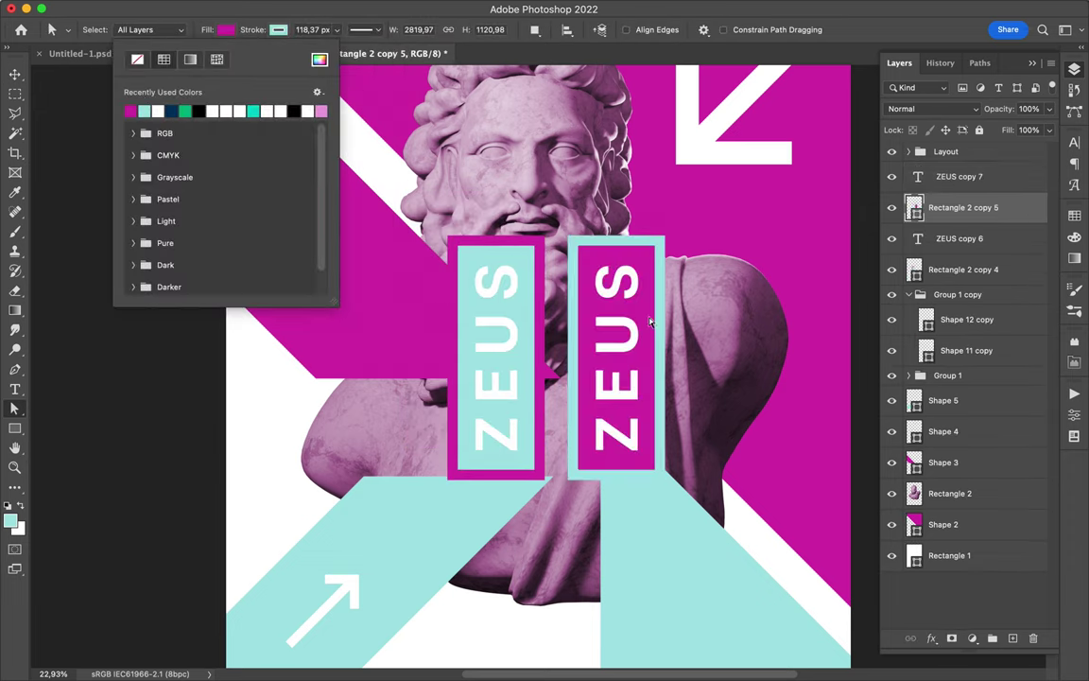
{"action": "key", "text": "v"}
{"action": "scroll", "coordinate": [335, 483], "scroll_direction": "down", "scroll_amount": 2}
Duplicate the ZEUS box below-left and recolour the ZEUS copy 8 text.
{"action": "left_click_drag", "start_coordinate": [520, 352], "coordinate": [399, 619]}
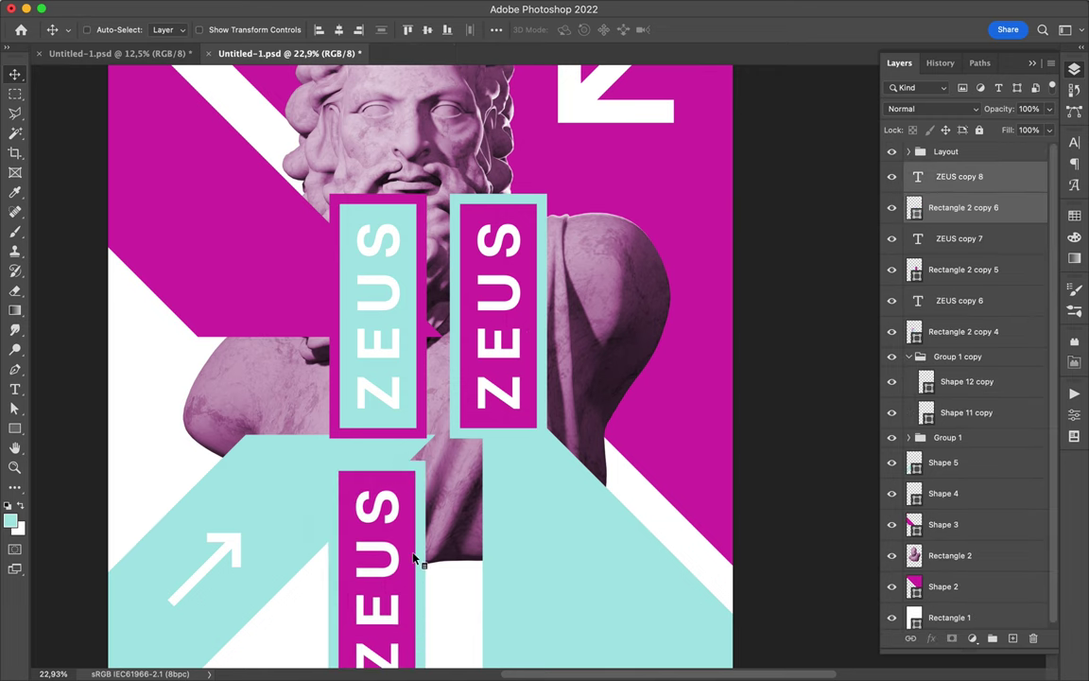
{"action": "key", "text": "a"}
{"action": "left_click", "coordinate": [225, 29]}
{"action": "key", "text": "v"}
{"action": "left_click", "coordinate": [959, 176]}
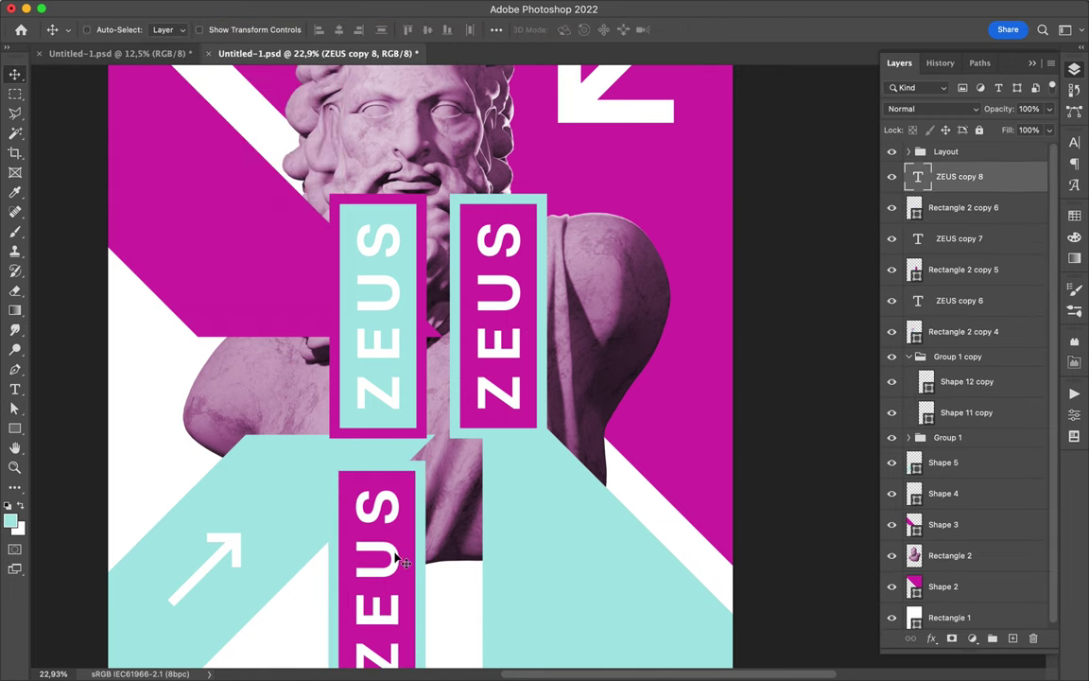
{"action": "key", "text": "a"}
{"action": "left_click", "coordinate": [1074, 142]}
{"action": "left_click", "coordinate": [1001, 230]}
{"action": "left_click", "coordinate": [832, 228]}
{"action": "scroll", "coordinate": [408, 435], "scroll_direction": "down", "scroll_amount": 3}
Alt-drag another ZEUS box duplicate to the poster's lower right.
{"action": "key", "text": "v"}
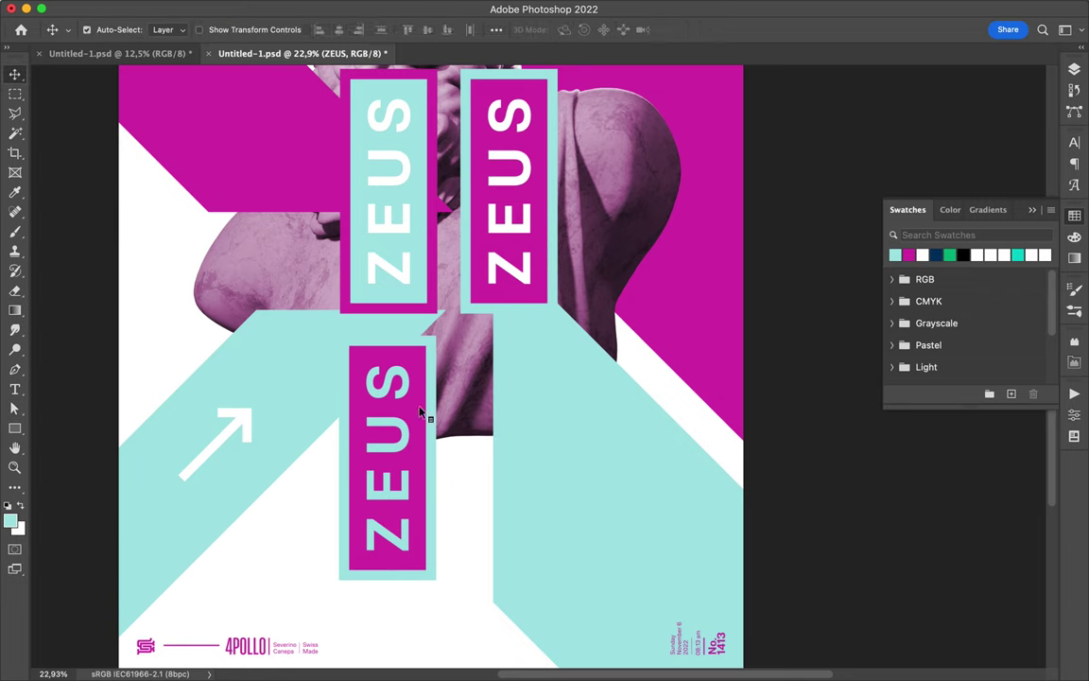
{"action": "left_click_drag", "start_coordinate": [428, 413], "coordinate": [548, 413]}
{"action": "key", "text": "ctrl+z"}
{"action": "left_click_drag", "start_coordinate": [421, 301], "coordinate": [542, 562]}
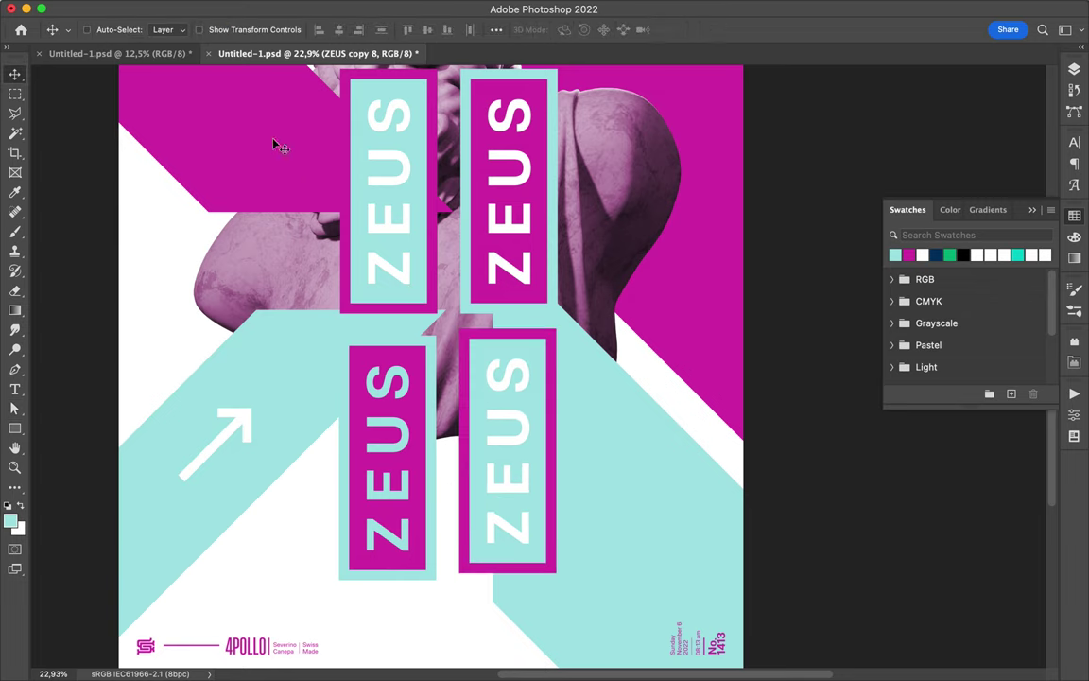
{"action": "key", "text": "a"}
{"action": "key", "text": "v"}
{"action": "scroll", "coordinate": [616, 420], "scroll_direction": "down", "scroll_amount": 2}
Duplicate the lower-right ZEUS box and shrink the copy to about half size.
{"action": "left_click_drag", "start_coordinate": [529, 418], "coordinate": [560, 443]}
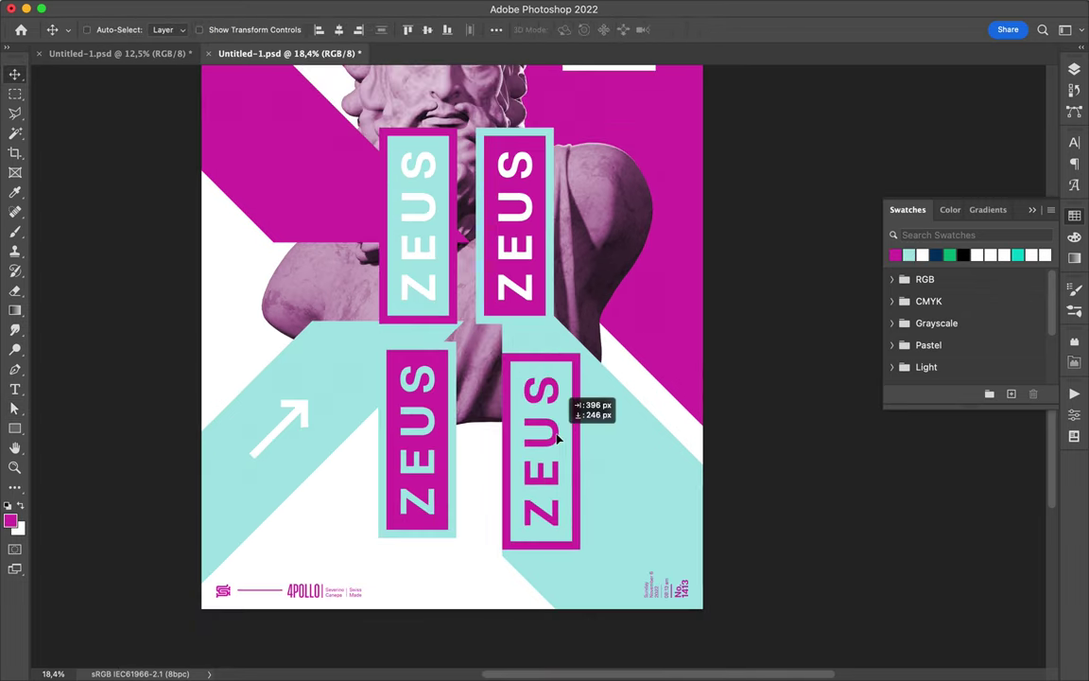
{"action": "key", "text": "F7"}
{"action": "key", "text": "ctrl+j"}
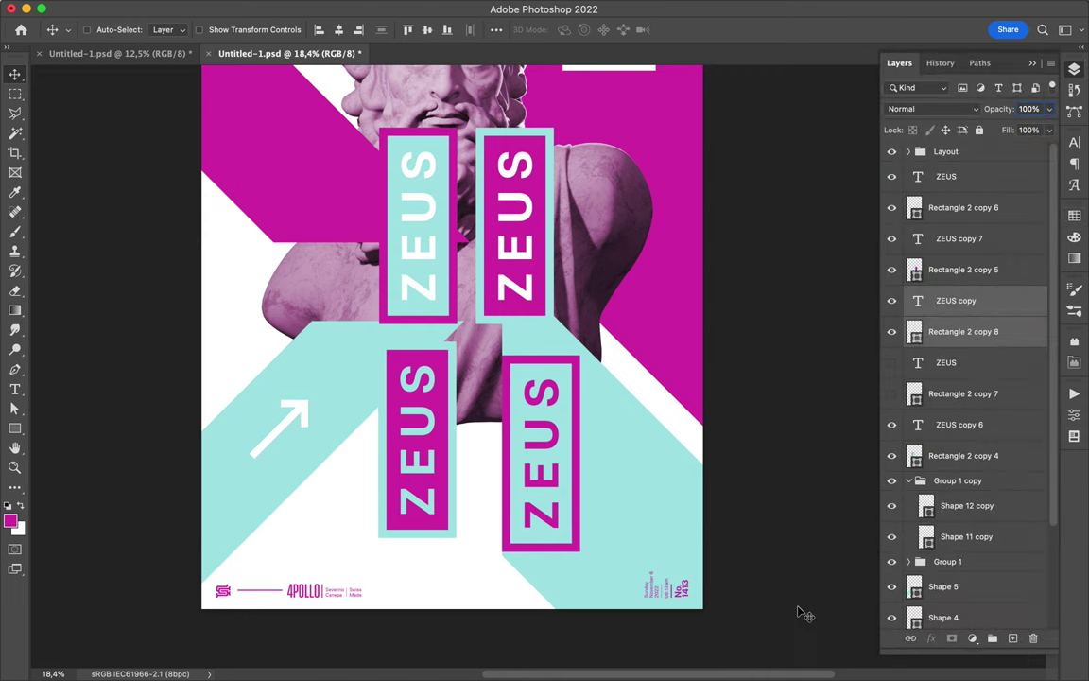
{"action": "key", "text": "ctrl+t"}
{"action": "left_click_drag", "start_coordinate": [579, 357], "coordinate": [528, 485]}
{"action": "key", "text": "Return"}
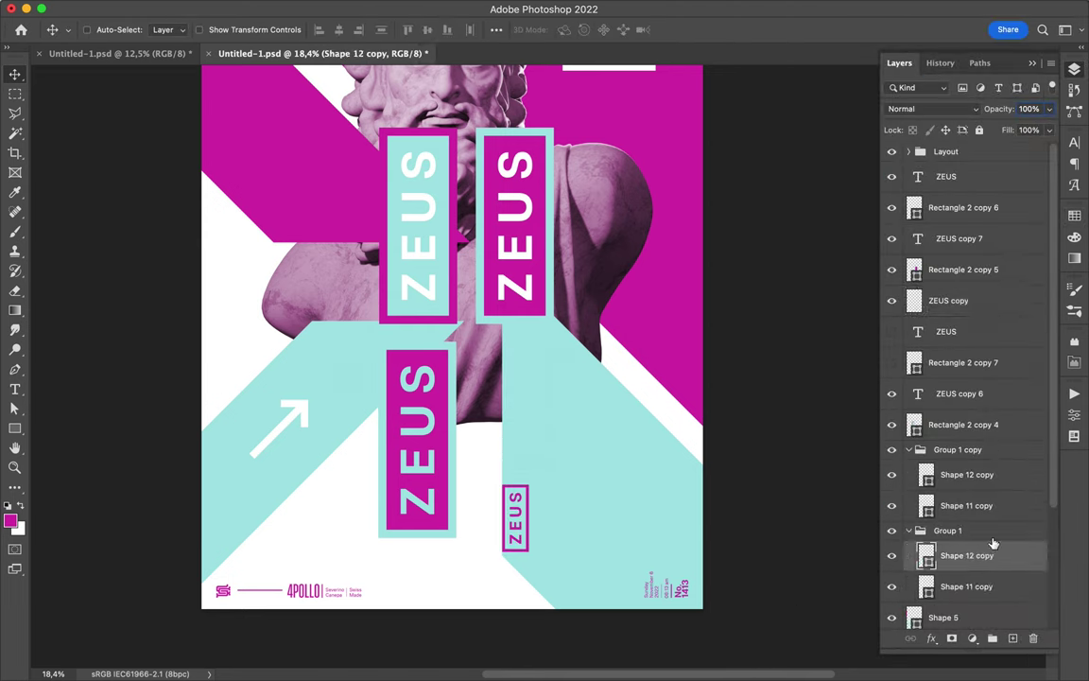
Move a ZEUS box to the upper right and drop its layers lower in Group 1.
{"action": "left_click", "coordinate": [947, 531]}
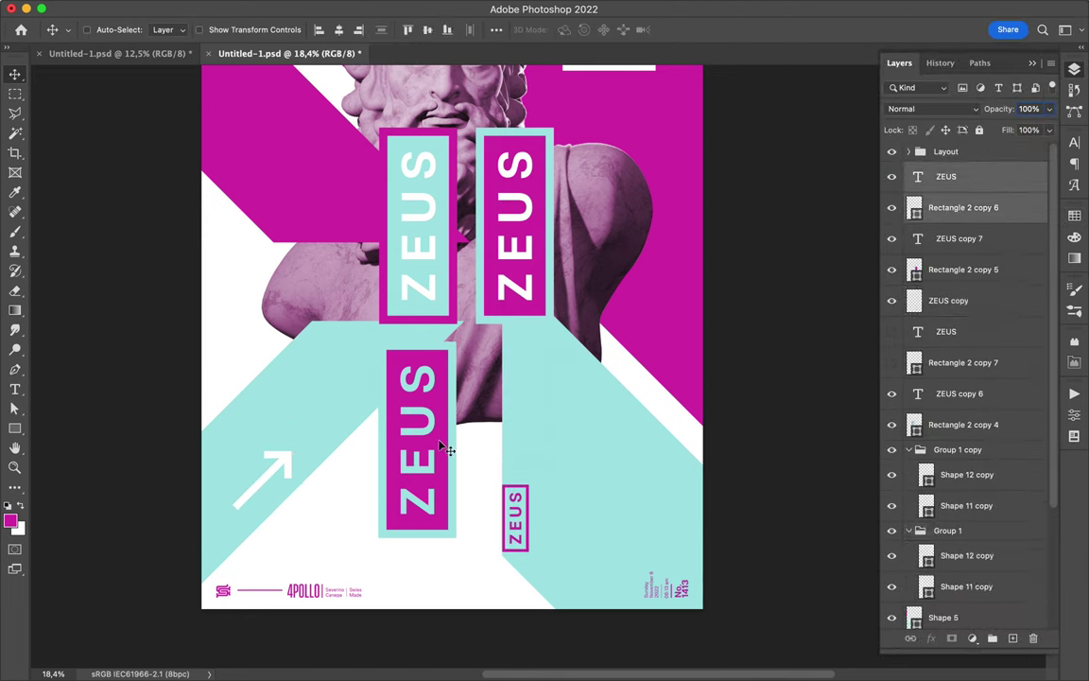
{"action": "left_click_drag", "start_coordinate": [443, 449], "coordinate": [689, 236]}
{"action": "left_click_drag", "start_coordinate": [930, 213], "coordinate": [930, 633]}
{"action": "scroll", "coordinate": [567, 378], "scroll_direction": "up", "scroll_amount": 3}
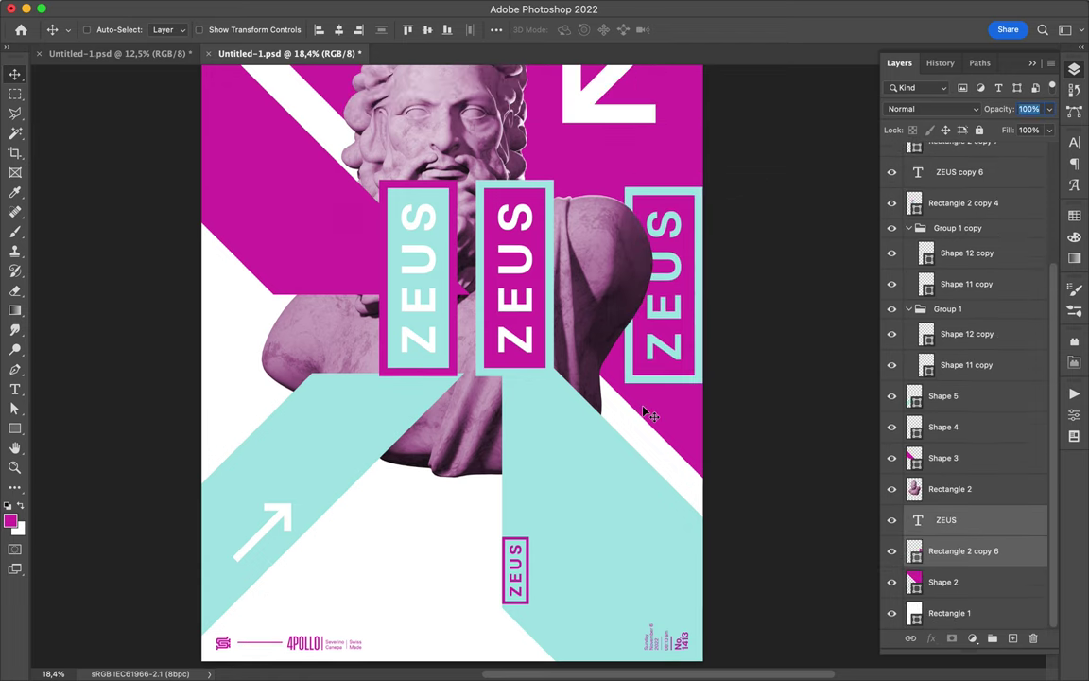
{"action": "left_click_drag", "start_coordinate": [528, 290], "coordinate": [553, 328]}
{"action": "scroll", "coordinate": [553, 328], "scroll_direction": "up", "scroll_amount": 5}
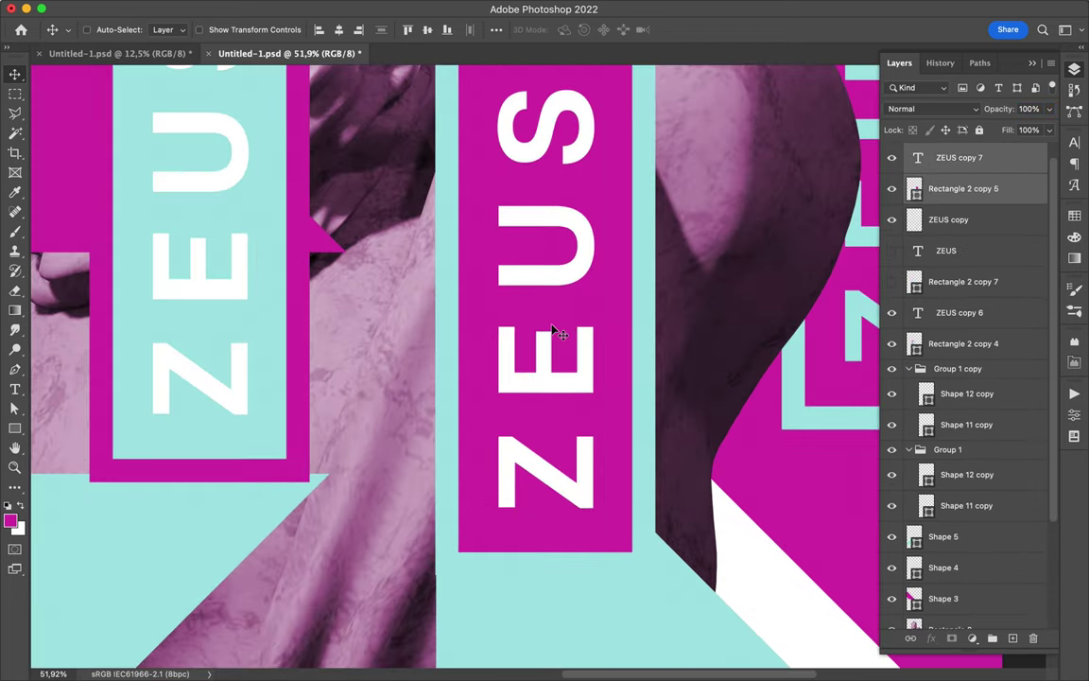
{"action": "scroll", "coordinate": [555, 316], "scroll_direction": "down", "scroll_amount": 8}
Move the ZEUS copy 6 box up-left and set the cyan box against the left edge.
{"action": "left_click", "coordinate": [454, 331]}
{"action": "left_click_drag", "start_coordinate": [454, 331], "coordinate": [318, 227]}
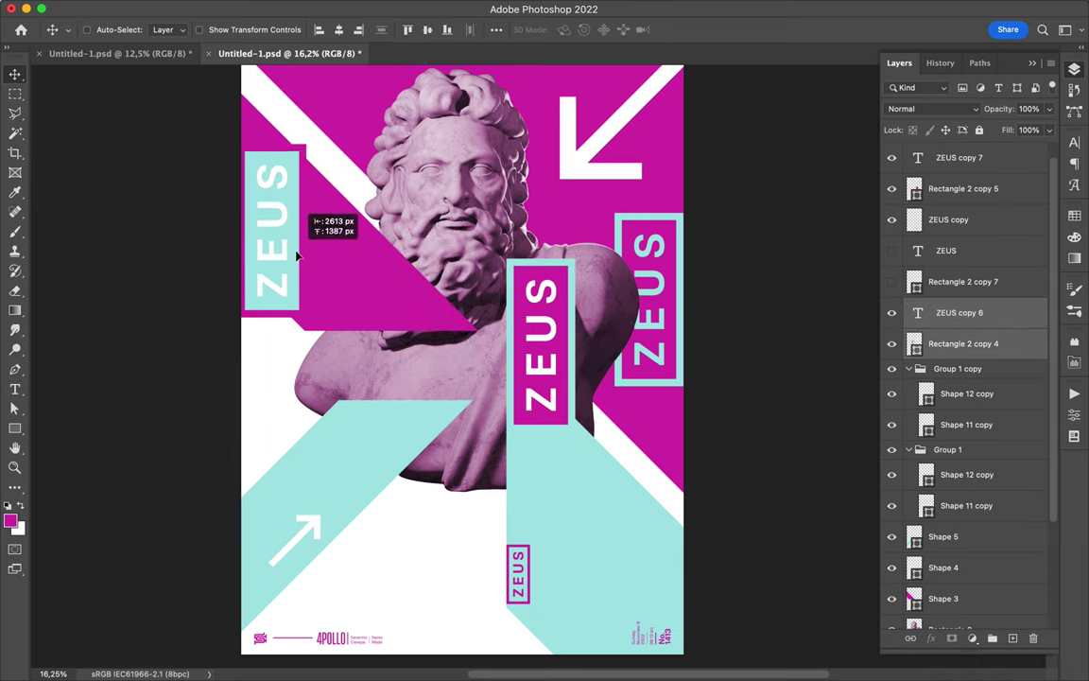
{"action": "scroll", "coordinate": [300, 272], "scroll_direction": "up", "scroll_amount": 3}
{"action": "scroll", "coordinate": [300, 271], "scroll_direction": "down", "scroll_amount": 3}
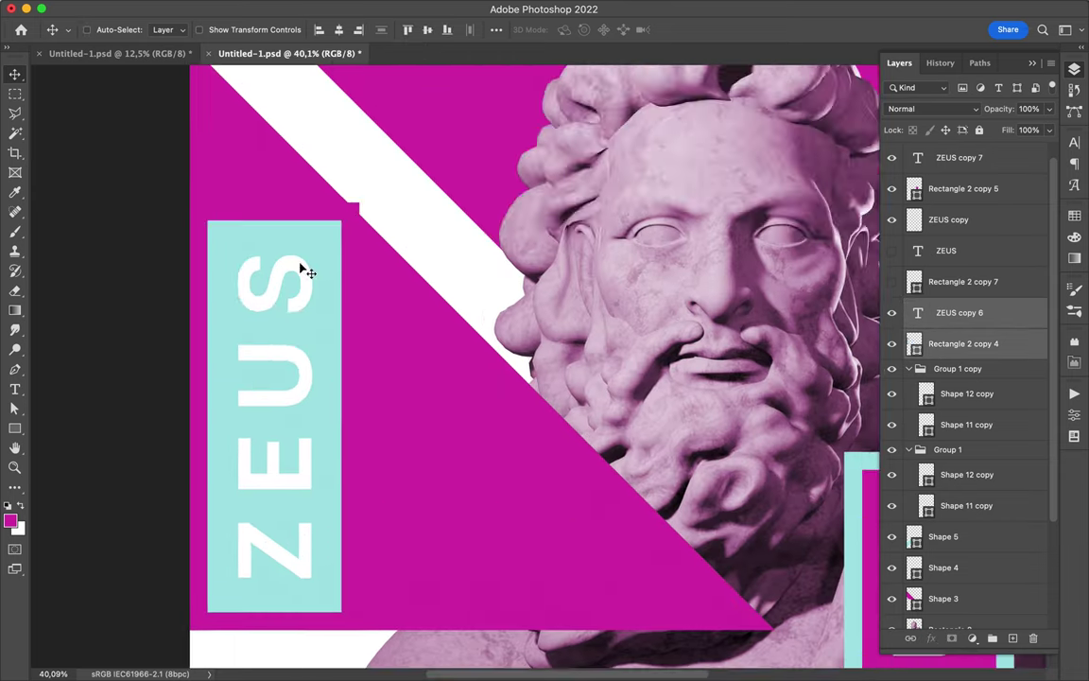
{"action": "scroll", "coordinate": [200, 396], "scroll_direction": "down", "scroll_amount": 2}
{"action": "scroll", "coordinate": [420, 389], "scroll_direction": "down", "scroll_amount": 2}
{"action": "scroll", "coordinate": [419, 392], "scroll_direction": "down", "scroll_amount": 1}
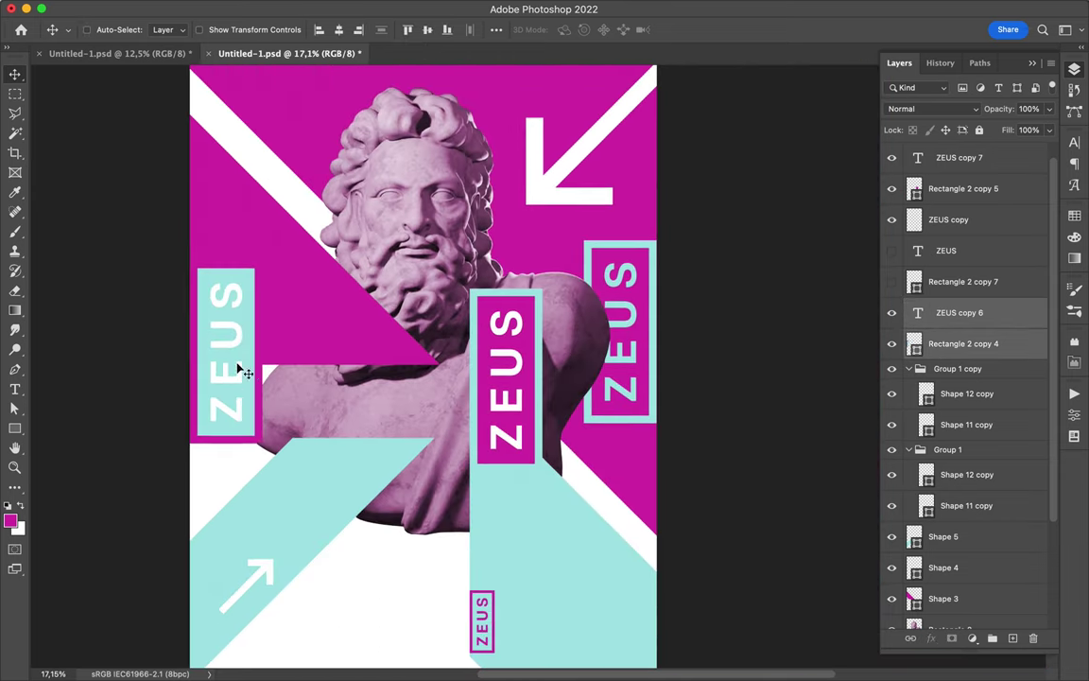
{"action": "mouse_move", "coordinate": [241, 370]}
{"action": "left_mouse_down"}
{"action": "mouse_move", "coordinate": [255, 406]}
{"action": "mouse_move", "coordinate": [243, 376]}
{"action": "left_mouse_up"}
Align the outlined ZEUS box with the poster's right edge.
{"action": "scroll", "coordinate": [529, 396], "scroll_direction": "up", "scroll_amount": 4}
{"action": "scroll", "coordinate": [535, 396], "scroll_direction": "down", "scroll_amount": 3}
{"action": "scroll", "coordinate": [536, 396], "scroll_direction": "down", "scroll_amount": 2}
{"action": "scroll", "coordinate": [243, 406], "scroll_direction": "up", "scroll_amount": 3}
{"action": "scroll", "coordinate": [243, 406], "scroll_direction": "down", "scroll_amount": 3}
{"action": "left_click_drag", "start_coordinate": [652, 397], "coordinate": [668, 306]}
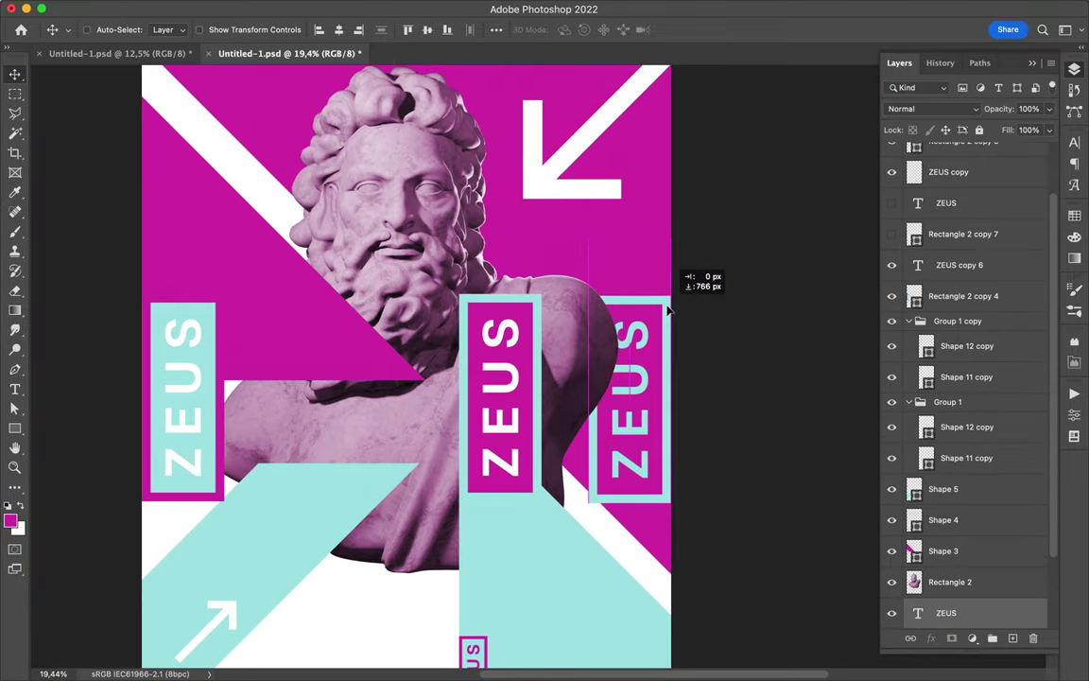
{"action": "scroll", "coordinate": [668, 308], "scroll_direction": "up", "scroll_amount": 2}
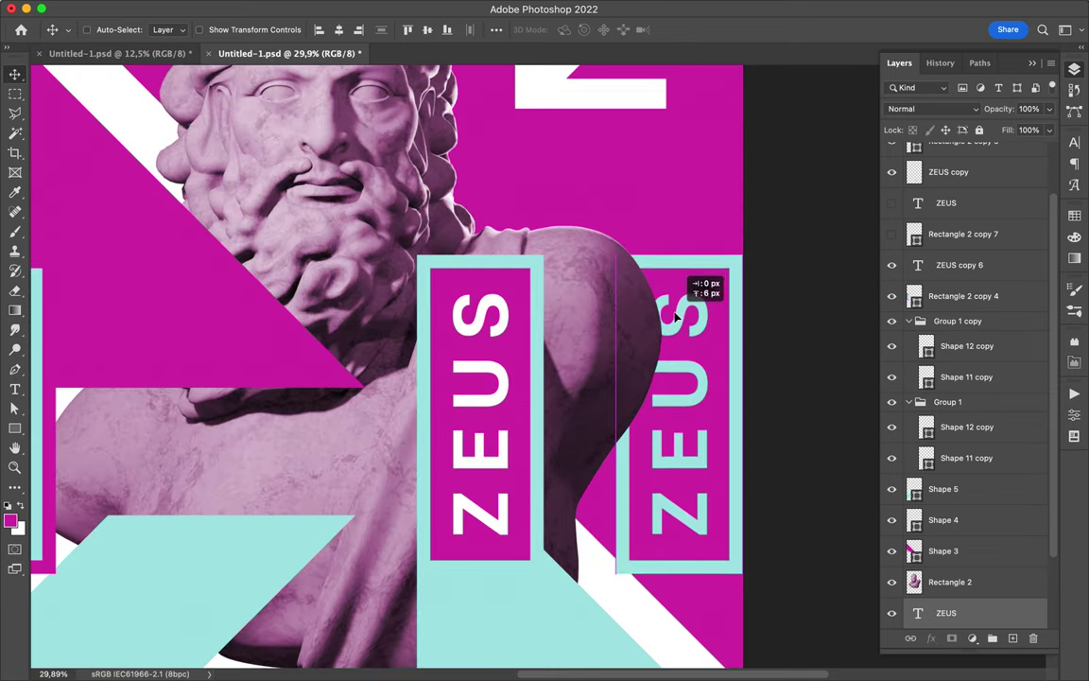
{"action": "left_click_drag", "start_coordinate": [667, 308], "coordinate": [704, 339]}
{"action": "scroll", "coordinate": [704, 339], "scroll_direction": "up", "scroll_amount": 1}
Copy a lassoed head strip of the statue to its own layer and move it top-left.
{"action": "scroll", "coordinate": [704, 339], "scroll_direction": "down", "scroll_amount": 2}
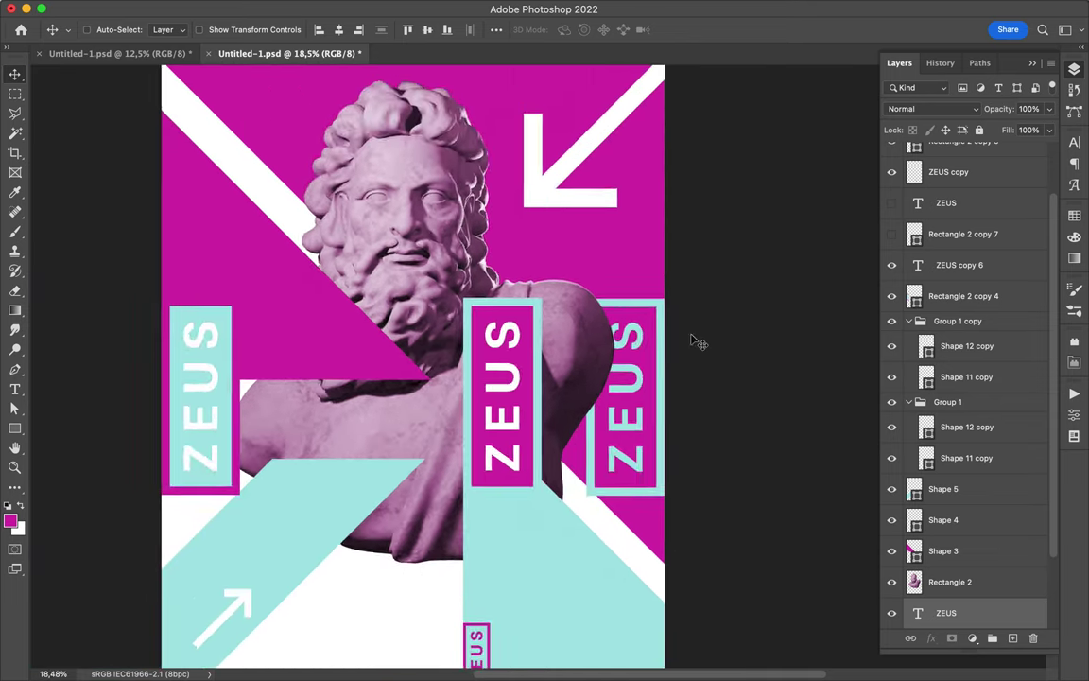
{"action": "scroll", "coordinate": [541, 250], "scroll_direction": "down", "scroll_amount": 2}
{"action": "left_click", "coordinate": [541, 249], "text": "super"}
{"action": "key", "text": "l"}
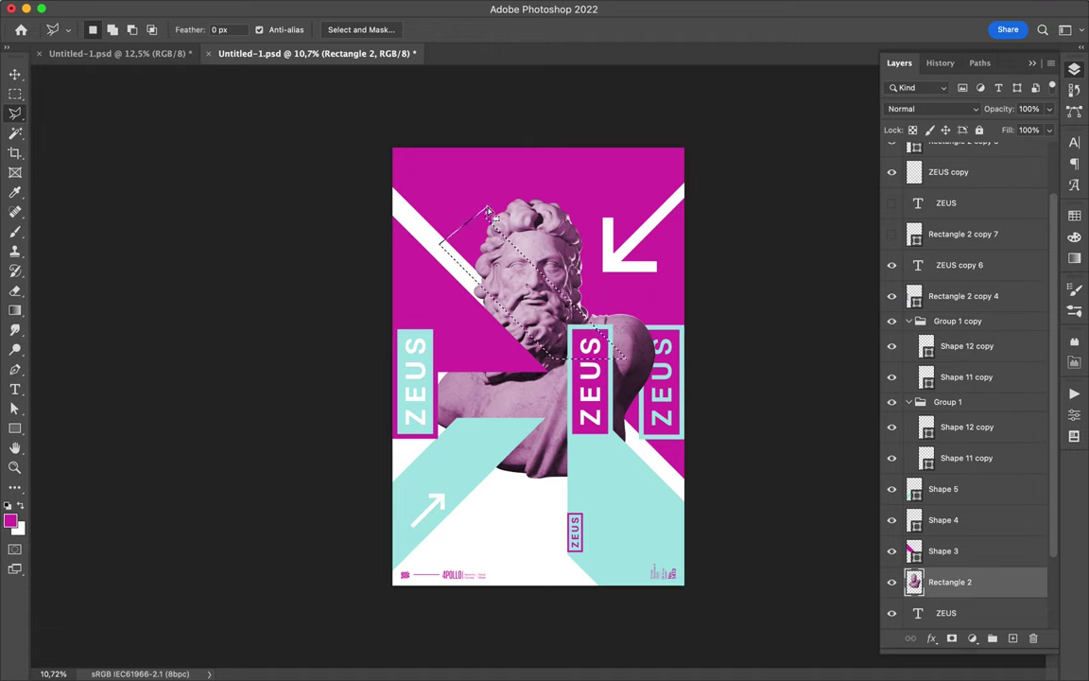
{"action": "key", "text": "super+j"}
{"action": "key", "text": "v"}
{"action": "mouse_move", "coordinate": [489, 212]}
{"action": "left_mouse_down"}
{"action": "mouse_move", "coordinate": [444, 170]}
{"action": "mouse_move", "coordinate": [446, 212]}
{"action": "left_mouse_up"}
{"action": "key", "text": "super+t"}
{"action": "key", "text": "Return"}
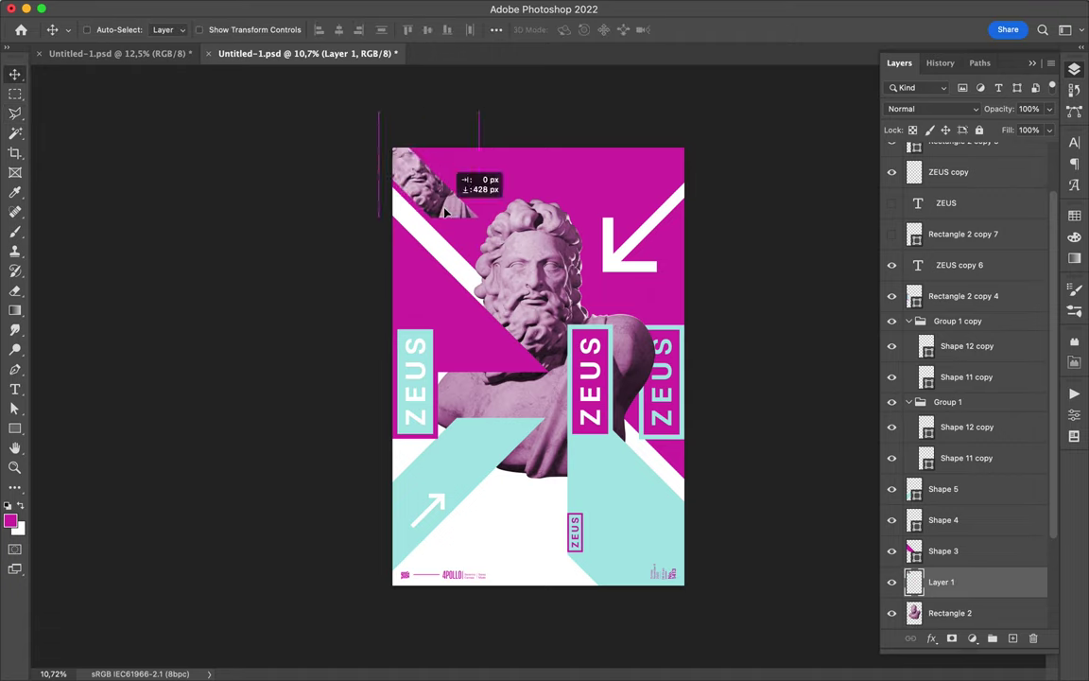
Cut a diagonal statue strip onto a new layer and place it in the lower-right cyan area.
{"action": "left_click", "coordinate": [518, 283], "text": "super"}
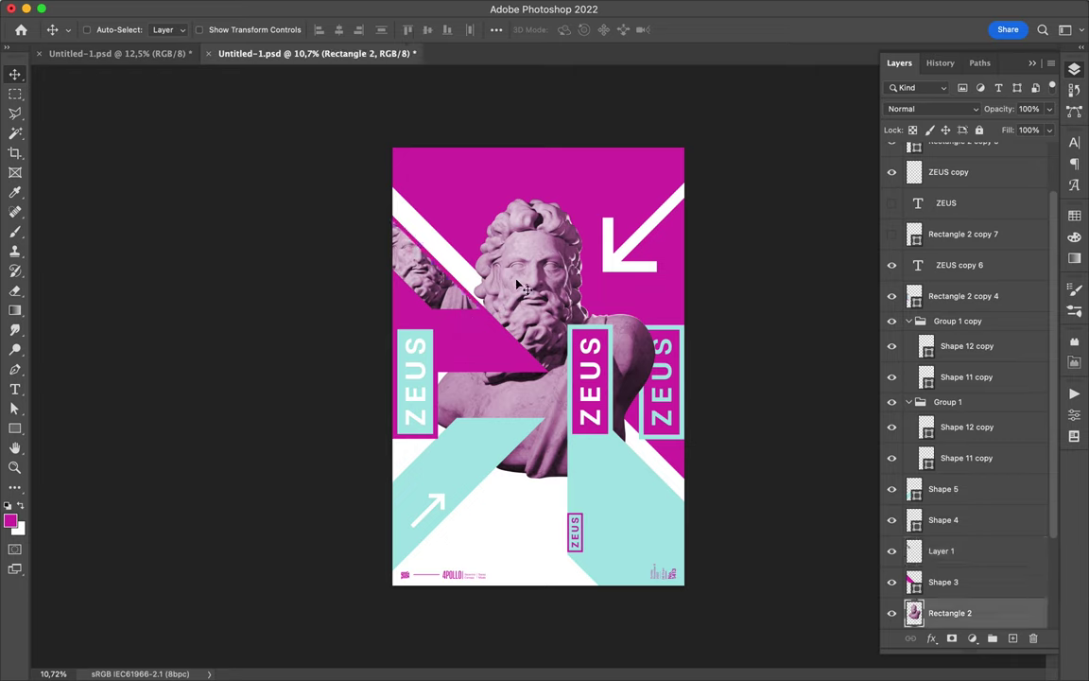
{"action": "key", "text": "l"}
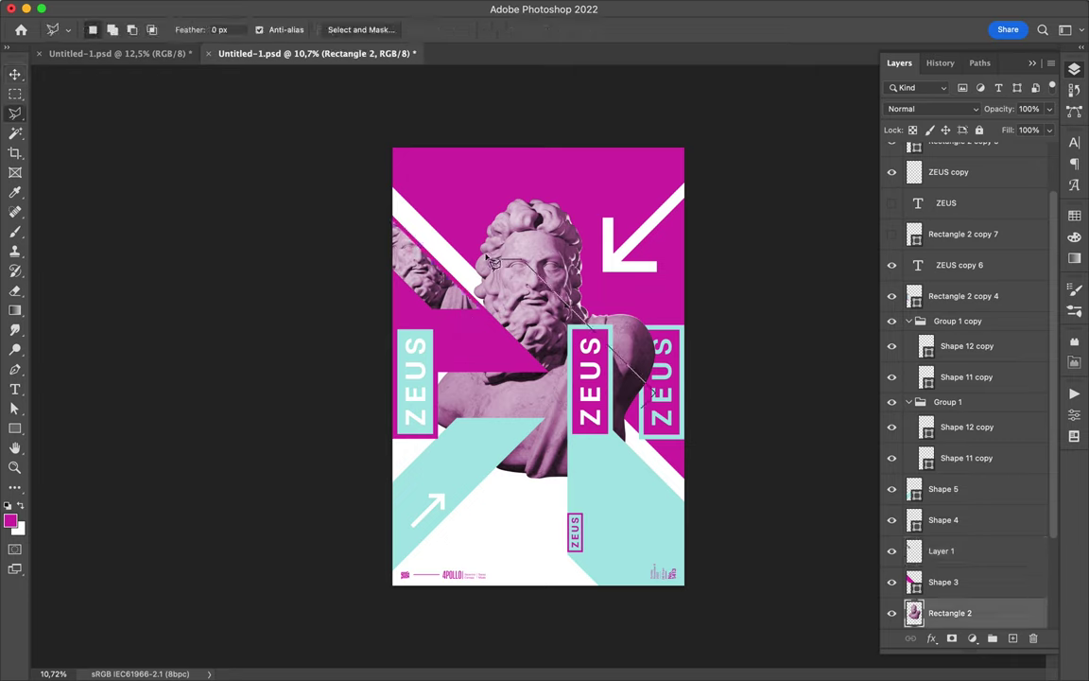
{"action": "double_click", "coordinate": [652, 416]}
{"action": "key", "text": "super+j"}
{"action": "key", "text": "v"}
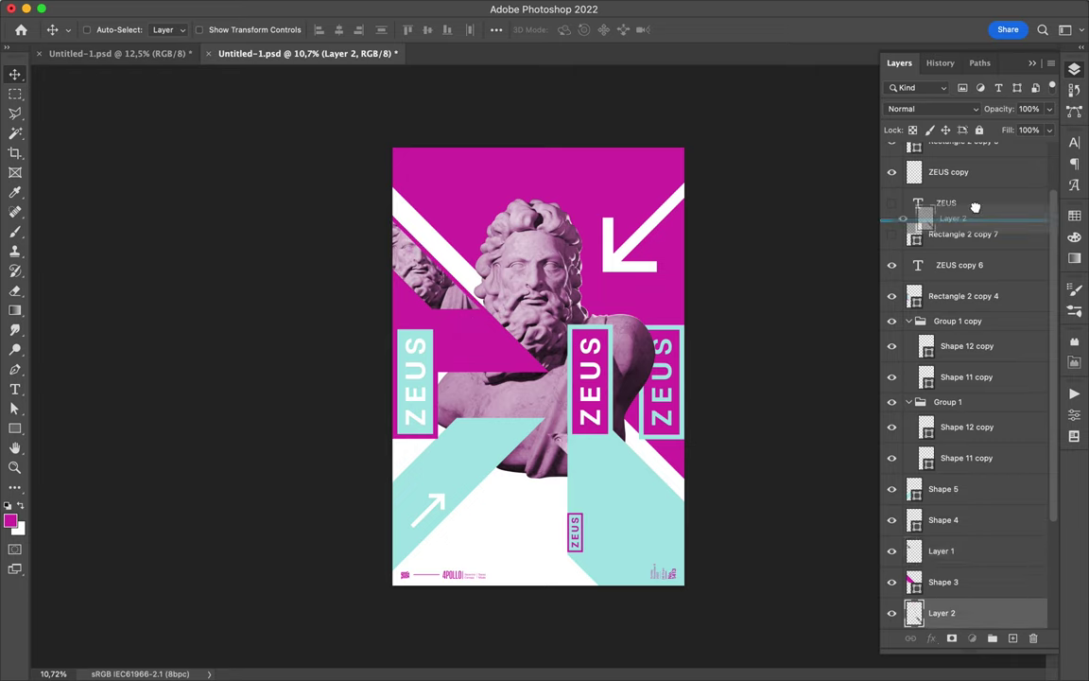
{"action": "left_click_drag", "start_coordinate": [974, 206], "coordinate": [946, 156]}
{"action": "left_click_drag", "start_coordinate": [530, 444], "coordinate": [636, 418]}
Copy a round crop of the statue's eye to a new layer at lower centre.
{"action": "left_click", "coordinate": [510, 274], "text": "super"}
{"action": "key", "text": "l"}
{"action": "left_click", "coordinate": [438, 369]}
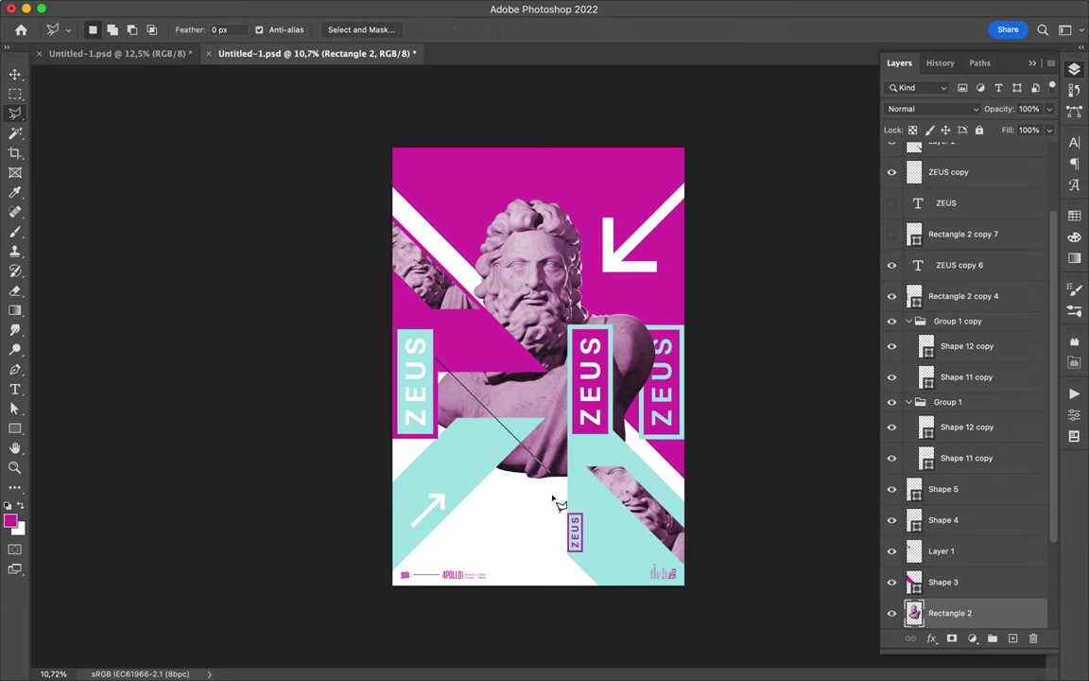
{"action": "double_click", "coordinate": [398, 397]}
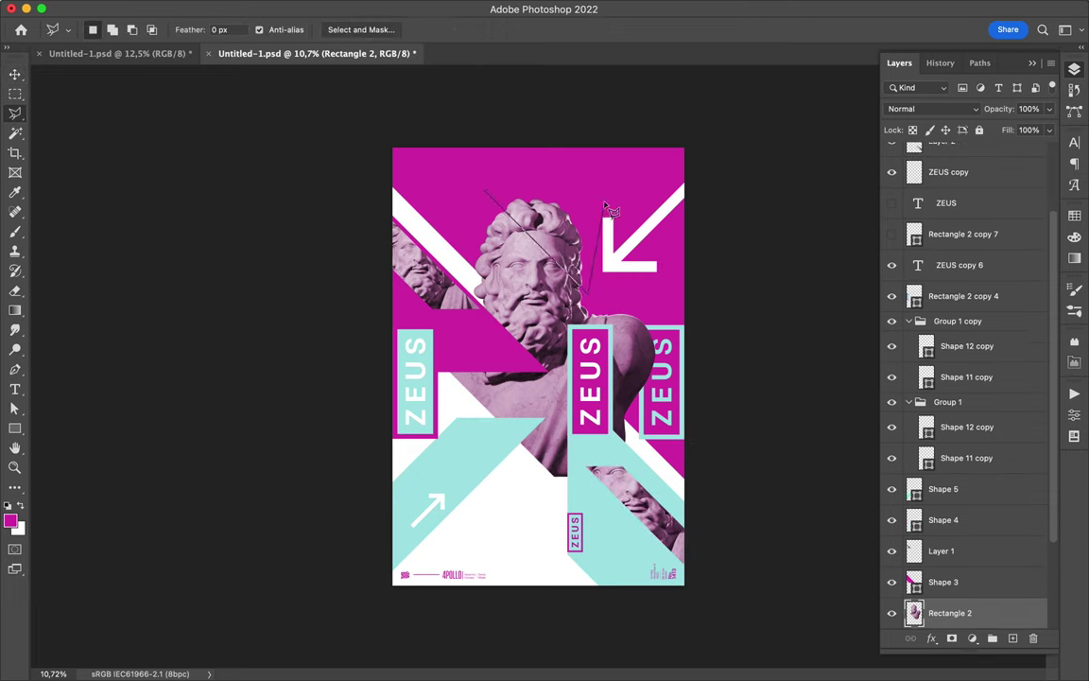
{"action": "key", "text": "super+j"}
{"action": "key", "text": "v"}
{"action": "mouse_move", "coordinate": [580, 290]}
{"action": "left_mouse_down"}
{"action": "mouse_move", "coordinate": [532, 546]}
{"action": "mouse_move", "coordinate": [541, 532]}
{"action": "left_mouse_up"}
Copy another head strip onto its own layer over the head, then show the green poster.
{"action": "key", "text": "l"}
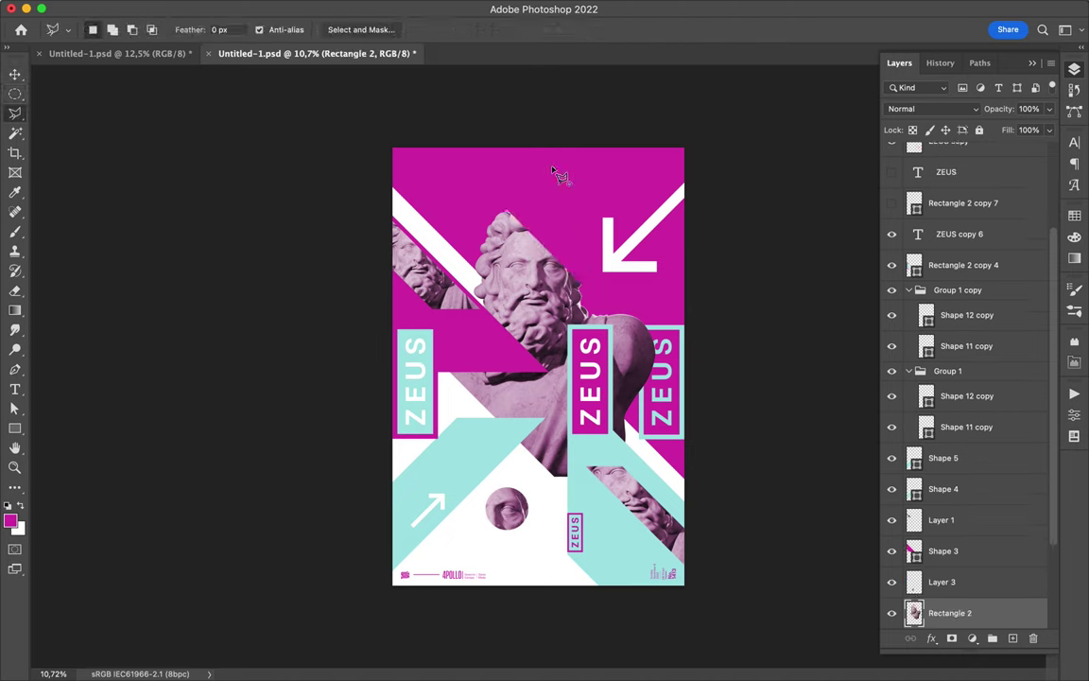
{"action": "key", "text": "super+j"}
{"action": "key", "text": "v"}
{"action": "left_click_drag", "start_coordinate": [559, 214], "coordinate": [562, 233]}
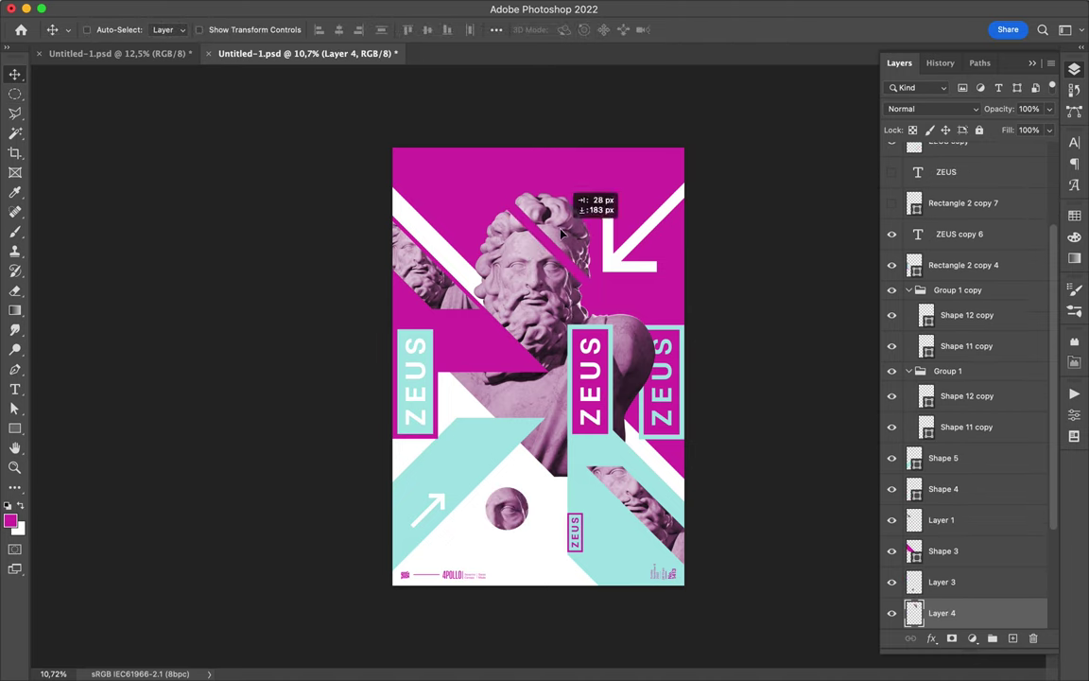
{"action": "key", "text": "ctrl+Tab"}
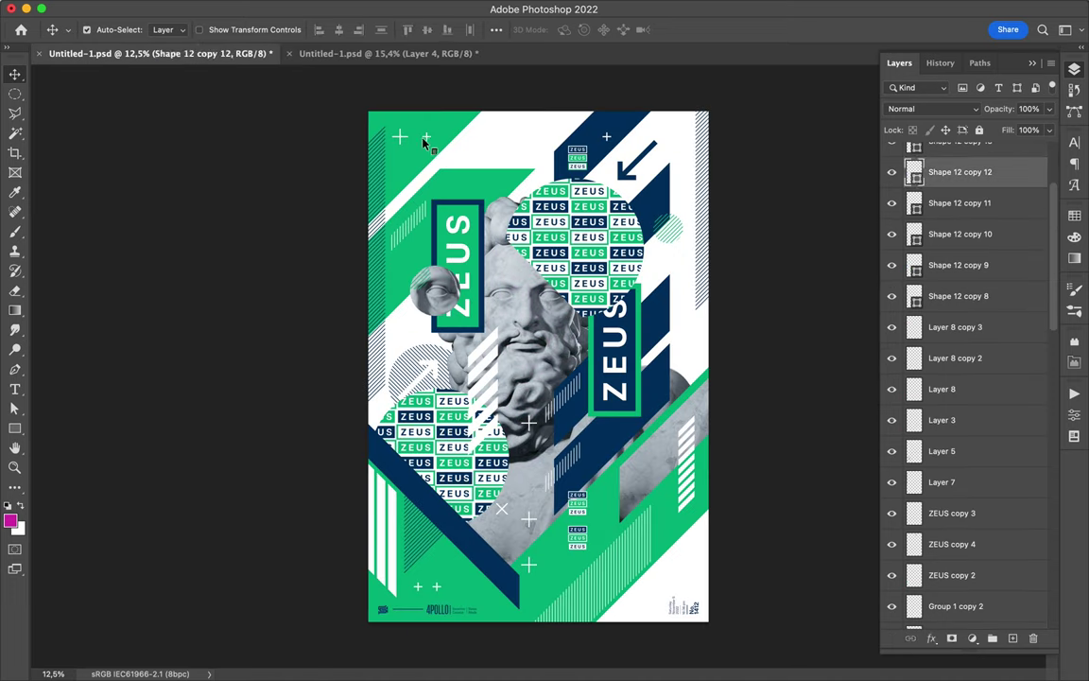
Bring a plus sign from the green poster, add a copy at top right, and raise its layer.
{"action": "left_click_drag", "start_coordinate": [425, 139], "coordinate": [452, 153]}
{"action": "key", "text": "ctrl+alt+t"}
{"action": "left_click_drag", "start_coordinate": [381, 101], "coordinate": [605, 99]}
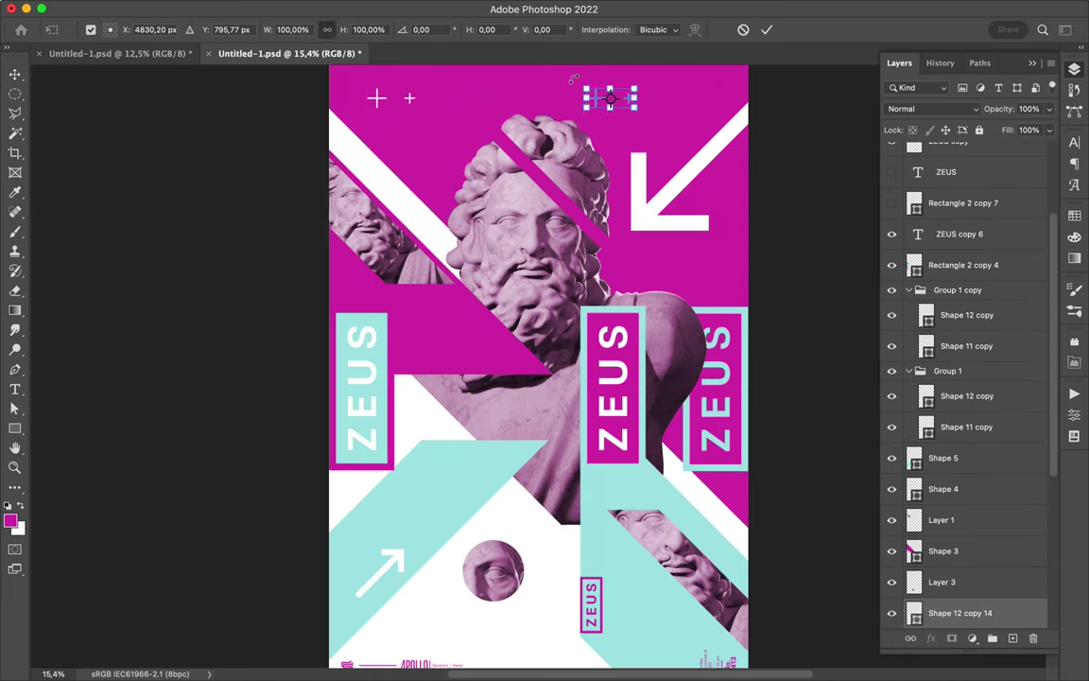
{"action": "key", "text": "Return"}
{"action": "scroll", "coordinate": [757, 281], "scroll_direction": "up", "scroll_amount": 3}
{"action": "scroll", "coordinate": [652, 167], "scroll_direction": "down", "scroll_amount": 2}
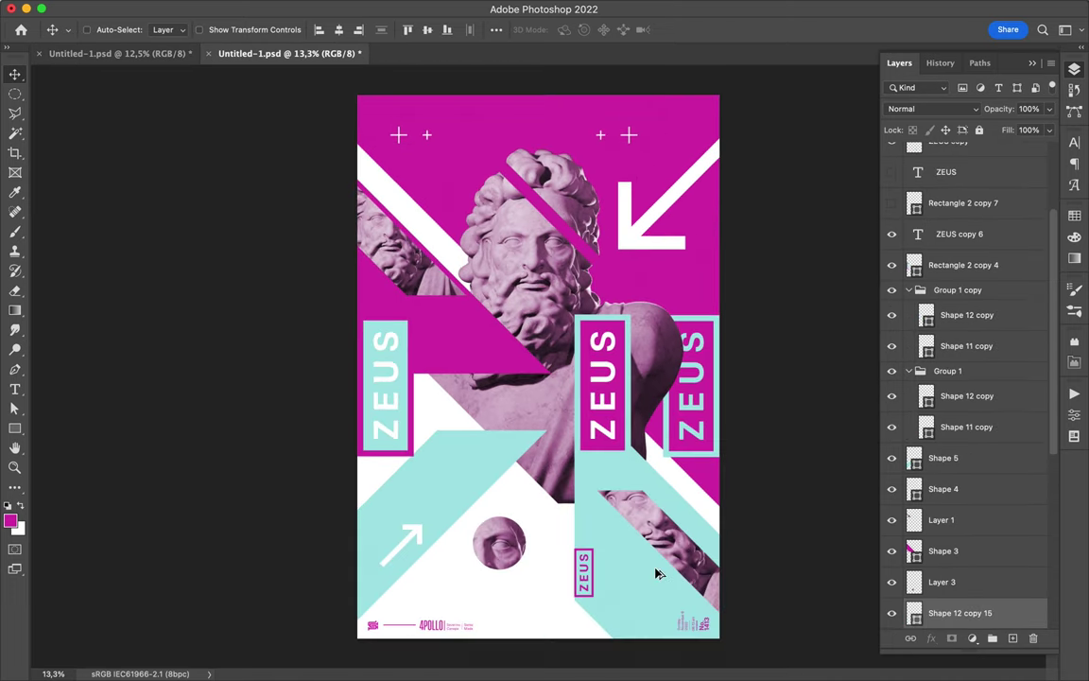
{"action": "left_click_drag", "start_coordinate": [960, 613], "coordinate": [939, 196]}
Duplicate the arrow as a smaller magenta-stroked arrow with a shortened tail and head.
{"action": "left_click_drag", "start_coordinate": [422, 537], "coordinate": [432, 490]}
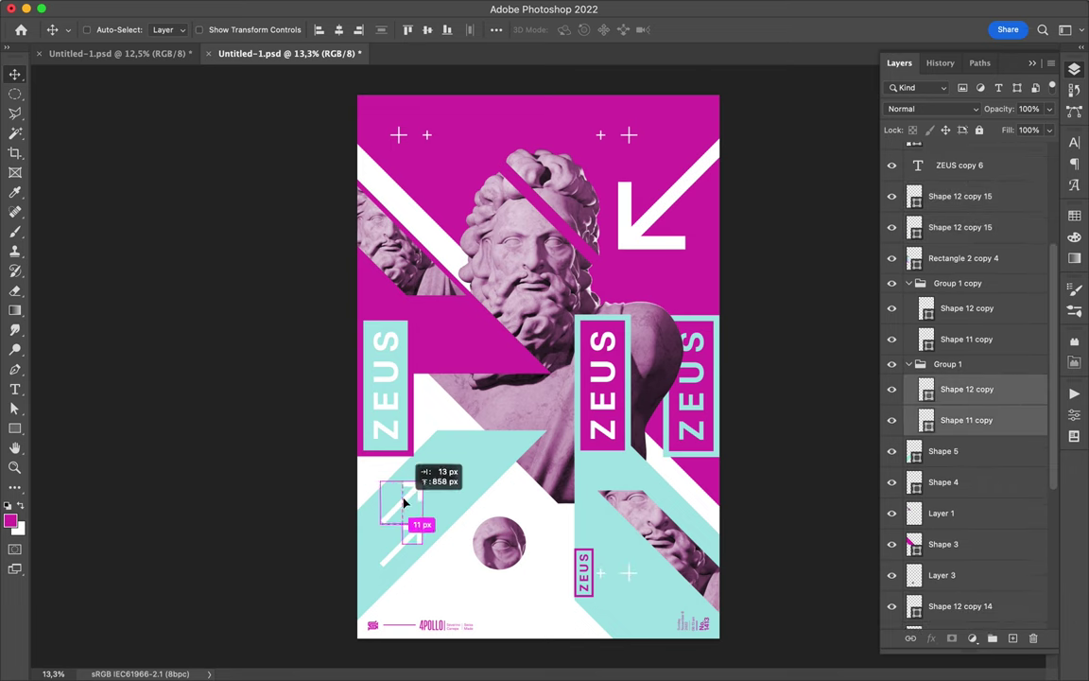
{"action": "key", "text": "a"}
{"action": "left_click", "coordinate": [279, 29]}
{"action": "left_click", "coordinate": [185, 108]}
{"action": "scroll", "coordinate": [329, 297], "scroll_direction": "up", "scroll_amount": 3}
{"action": "scroll", "coordinate": [329, 297], "scroll_direction": "up", "scroll_amount": 2}
{"action": "scroll", "coordinate": [264, 413], "scroll_direction": "down", "scroll_amount": 4}
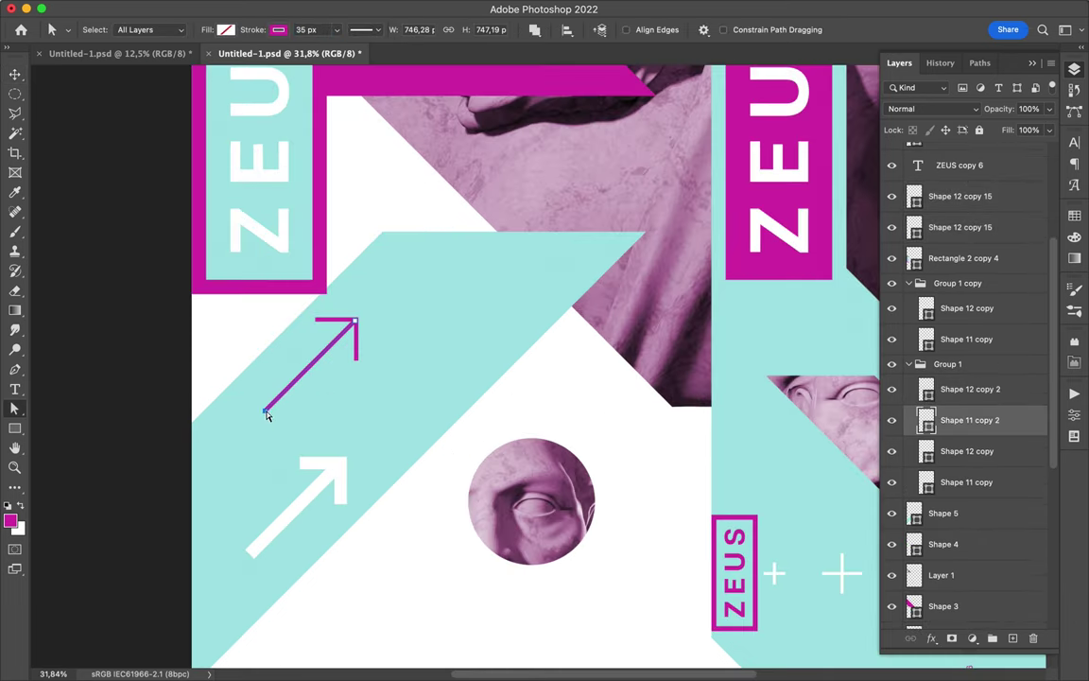
{"action": "left_click_drag", "start_coordinate": [265, 413], "coordinate": [315, 361]}
{"action": "double_click", "coordinate": [321, 324]}
{"action": "key", "text": "shift+Up"}
{"action": "key", "text": "shift+Up"}
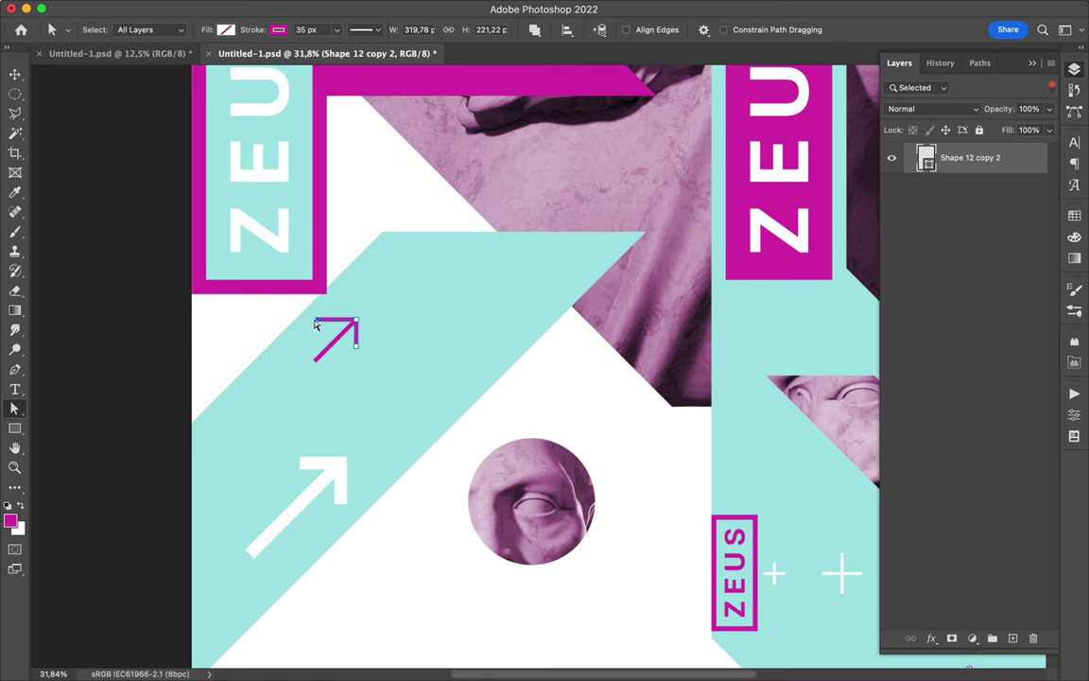
{"action": "key", "text": "v"}
Duplicate the small arrow pair and rotate the copy 150° to point down-left.
{"action": "scroll", "coordinate": [413, 418], "scroll_direction": "down", "scroll_amount": 3}
{"action": "scroll", "coordinate": [518, 306], "scroll_direction": "down", "scroll_amount": 2}
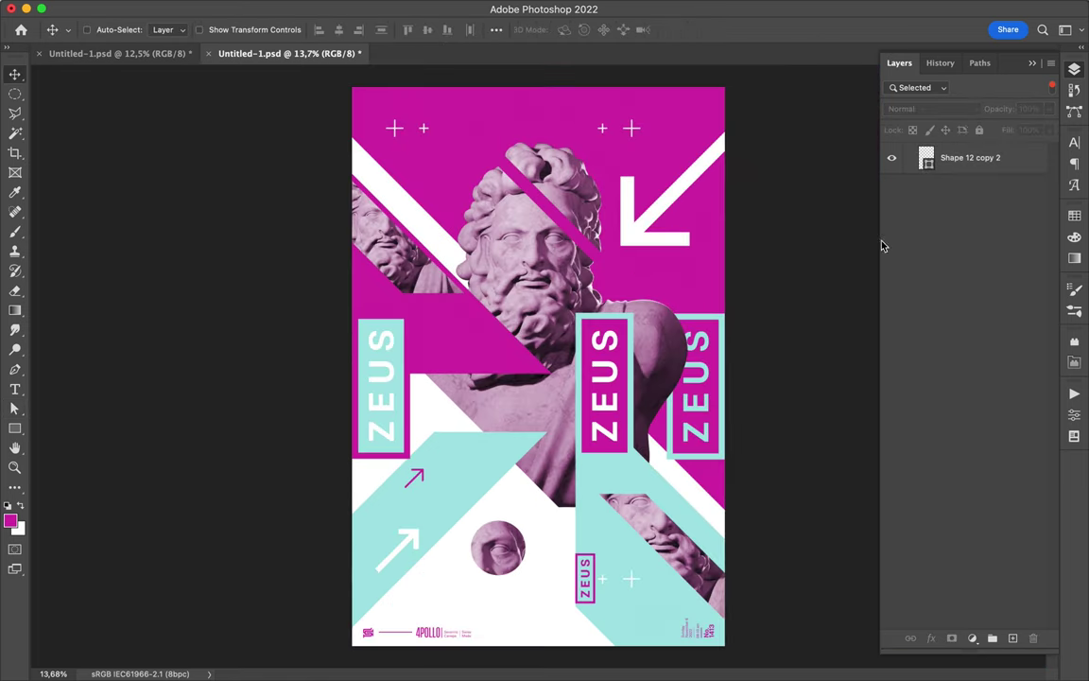
{"action": "left_click", "coordinate": [425, 482]}
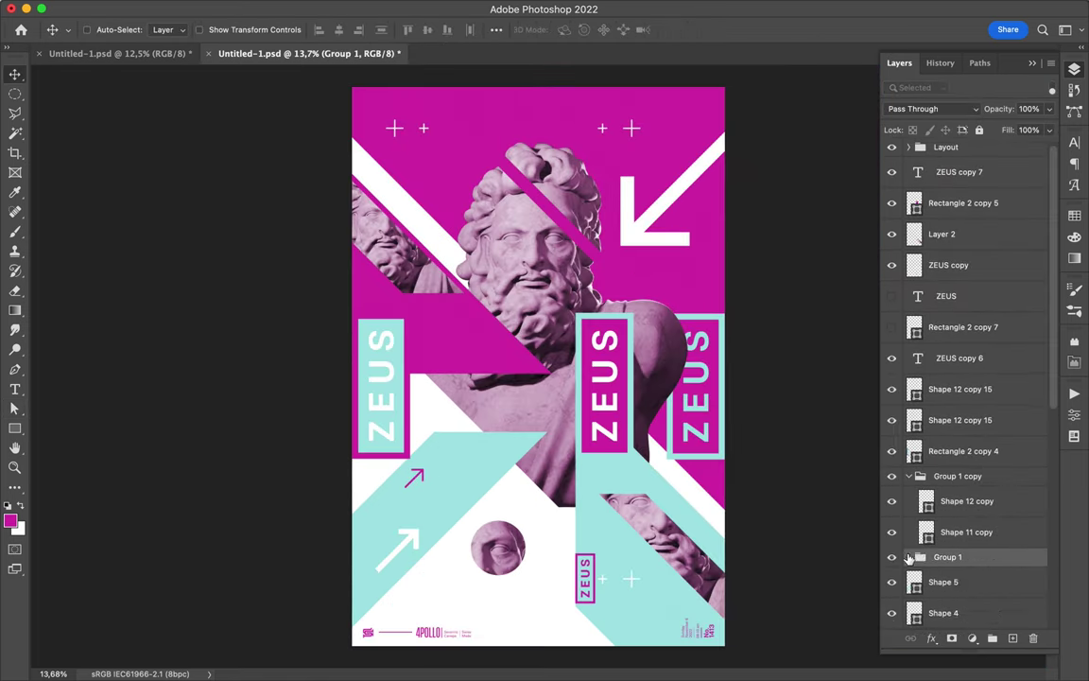
{"action": "left_click", "coordinate": [945, 499], "text": "shift"}
{"action": "key", "text": "ctrl+j"}
{"action": "key", "text": "ctrl+t"}
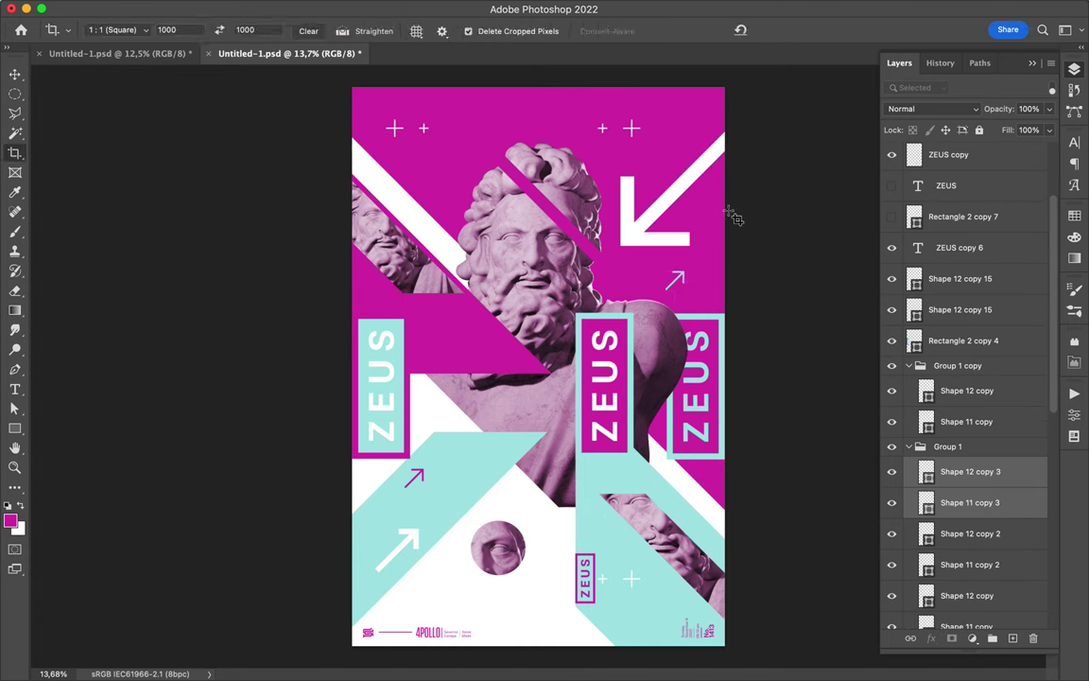
{"action": "left_click_drag", "start_coordinate": [729, 214], "coordinate": [718, 336]}
{"action": "key", "text": "Return"}
Place the small magenta arrow on the cyan band above the white arrow, then show the green poster.
{"action": "scroll", "coordinate": [679, 276], "scroll_direction": "up", "scroll_amount": 3}
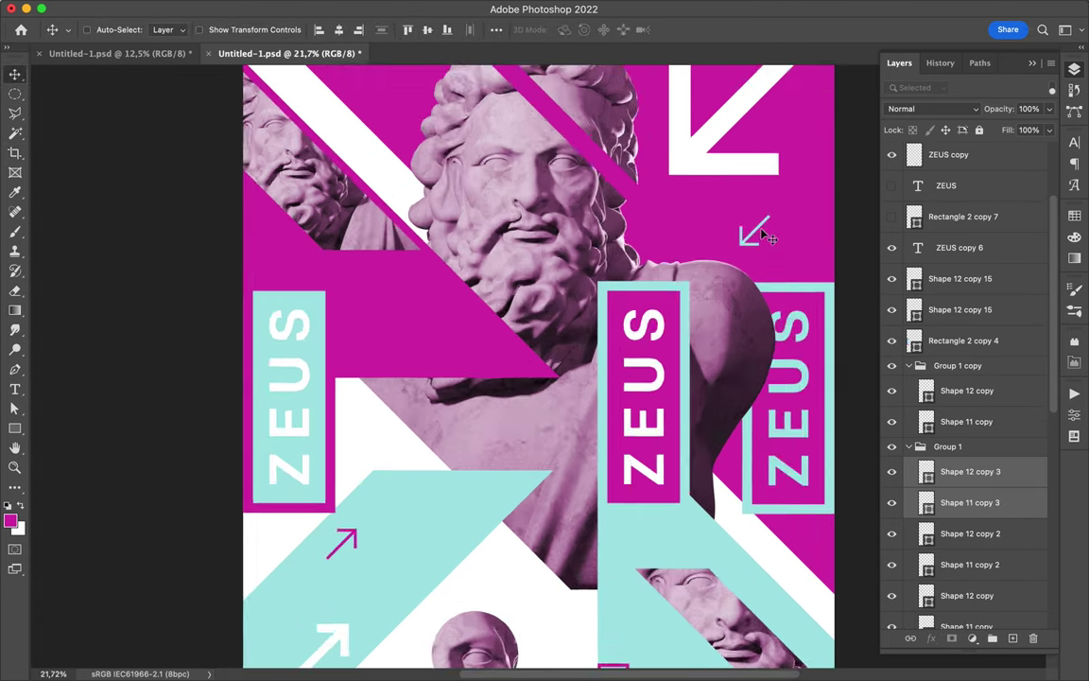
{"action": "scroll", "coordinate": [683, 272], "scroll_direction": "up", "scroll_amount": 3}
{"action": "scroll", "coordinate": [646, 277], "scroll_direction": "down", "scroll_amount": 10}
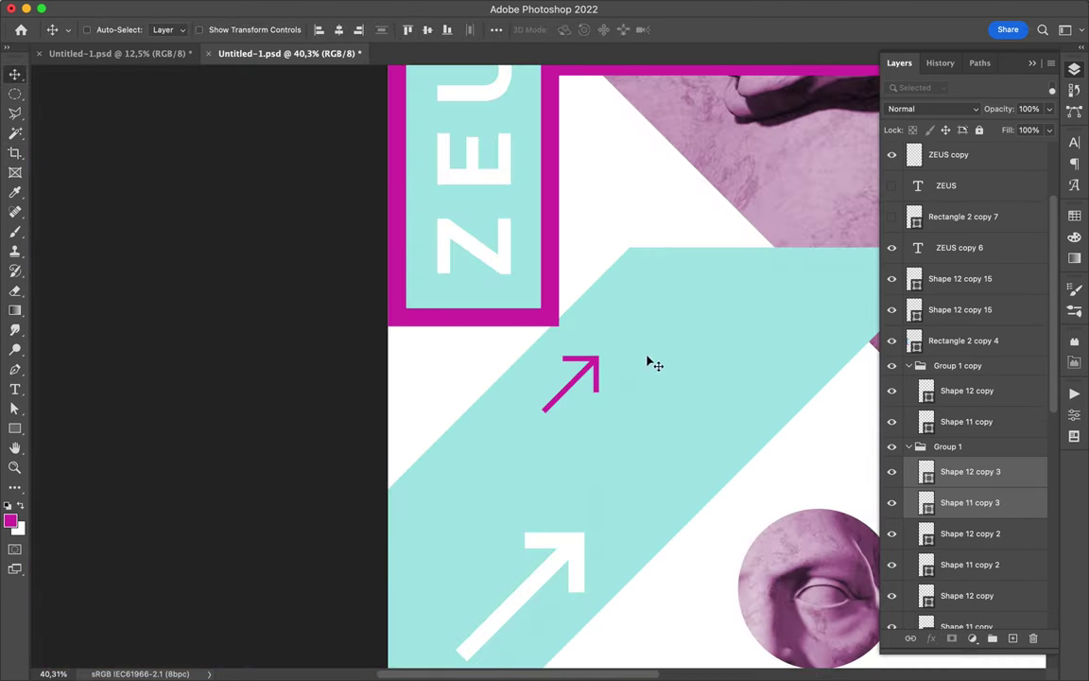
{"action": "scroll", "coordinate": [652, 369], "scroll_direction": "right", "scroll_amount": 5}
{"action": "left_click", "coordinate": [385, 386], "text": "ctrl"}
{"action": "left_click_drag", "start_coordinate": [421, 405], "coordinate": [422, 404]}
{"action": "scroll", "coordinate": [518, 371], "scroll_direction": "down", "scroll_amount": 3}
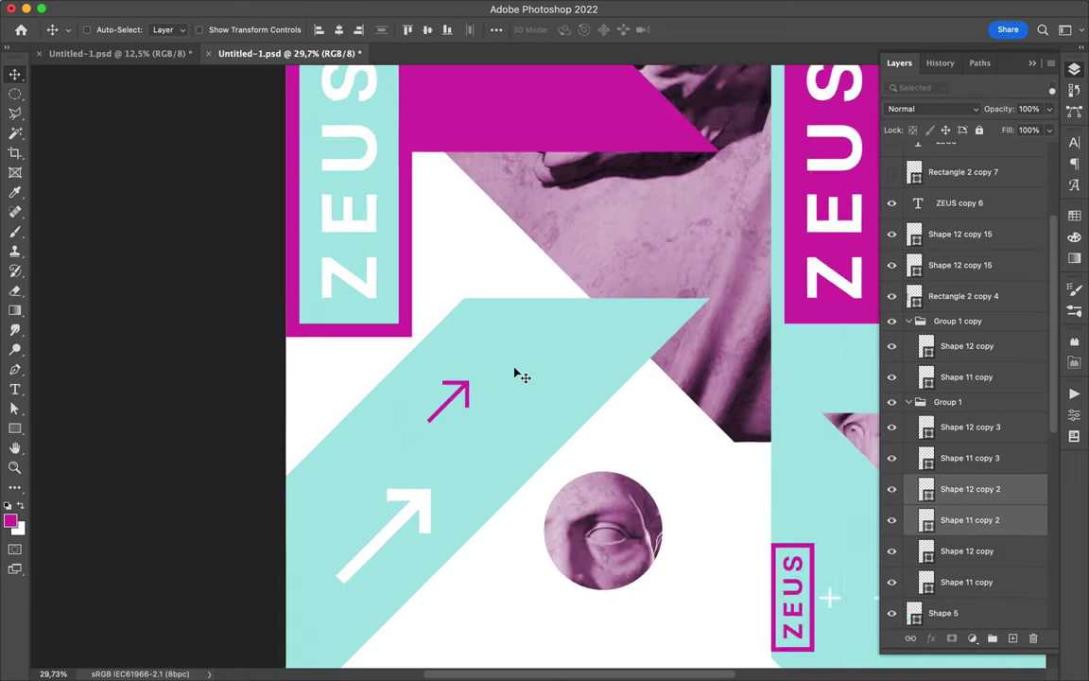
{"action": "scroll", "coordinate": [518, 372], "scroll_direction": "down", "scroll_amount": 5}
{"action": "key", "text": "ctrl+Tab"}
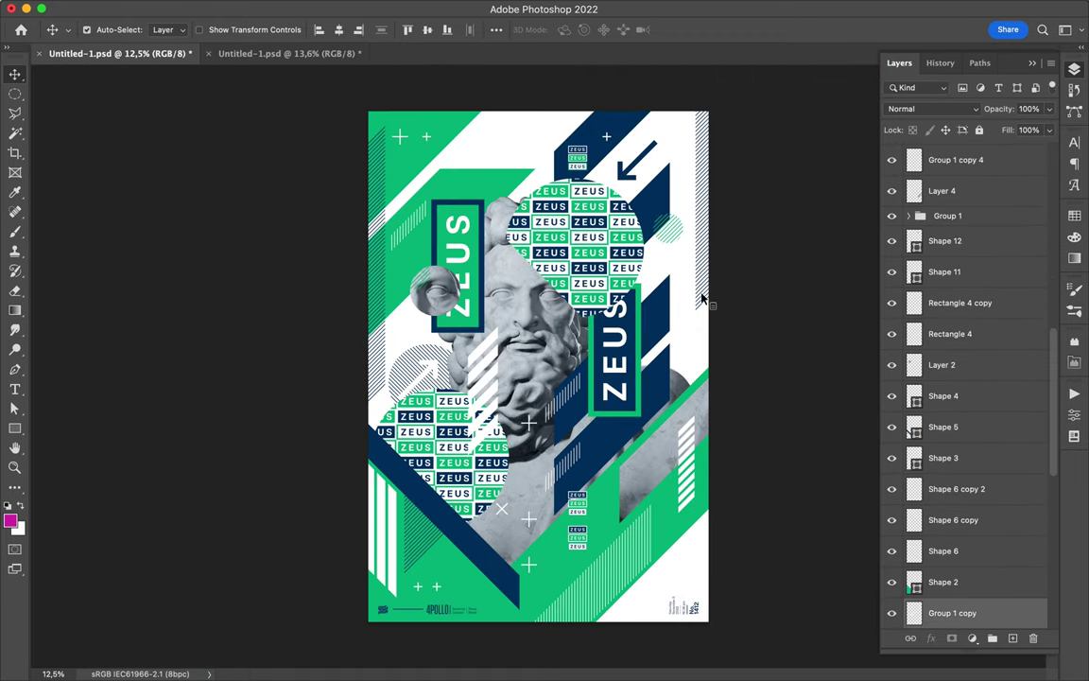
Copy the hatched stripe group from the green poster onto the magenta poster and start a white top bar.
{"action": "mouse_move", "coordinate": [511, 212]}
{"action": "left_mouse_down"}
{"action": "mouse_move", "coordinate": [494, 194]}
{"action": "mouse_move", "coordinate": [491, 132]}
{"action": "left_mouse_up"}
{"action": "key", "text": "ctrl+Tab"}
{"action": "mouse_move", "coordinate": [571, 400]}
{"action": "left_mouse_down"}
{"action": "mouse_move", "coordinate": [659, 151]}
{"action": "mouse_move", "coordinate": [665, 179]}
{"action": "mouse_move", "coordinate": [463, 511]}
{"action": "left_mouse_up"}
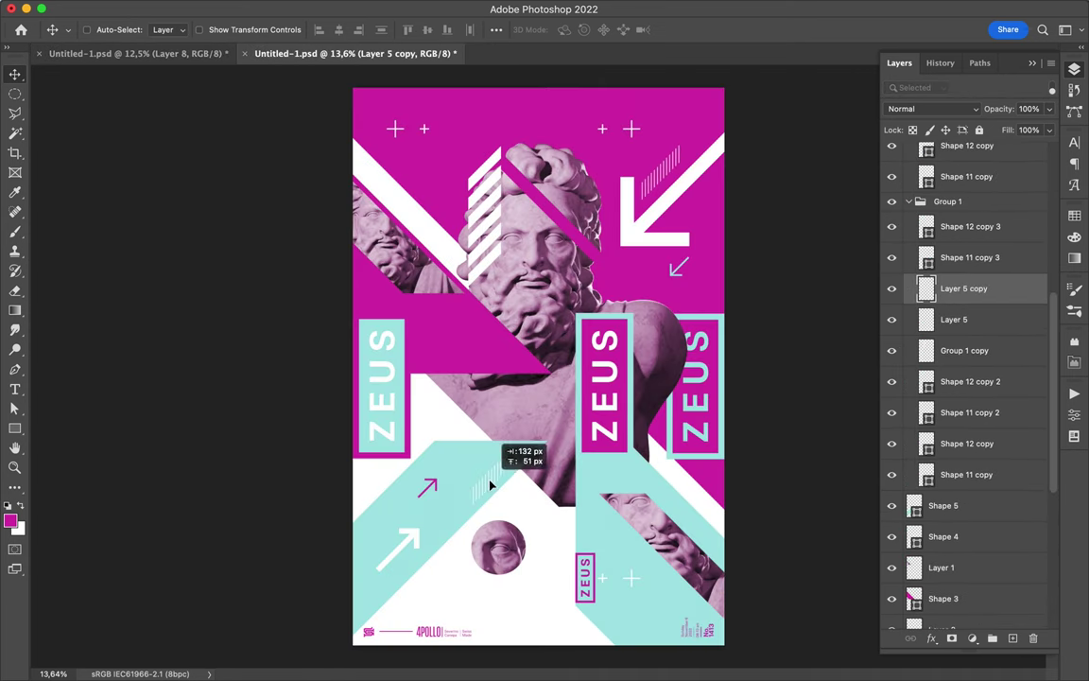
{"action": "key", "text": "p"}
{"action": "left_click", "coordinate": [430, 87]}
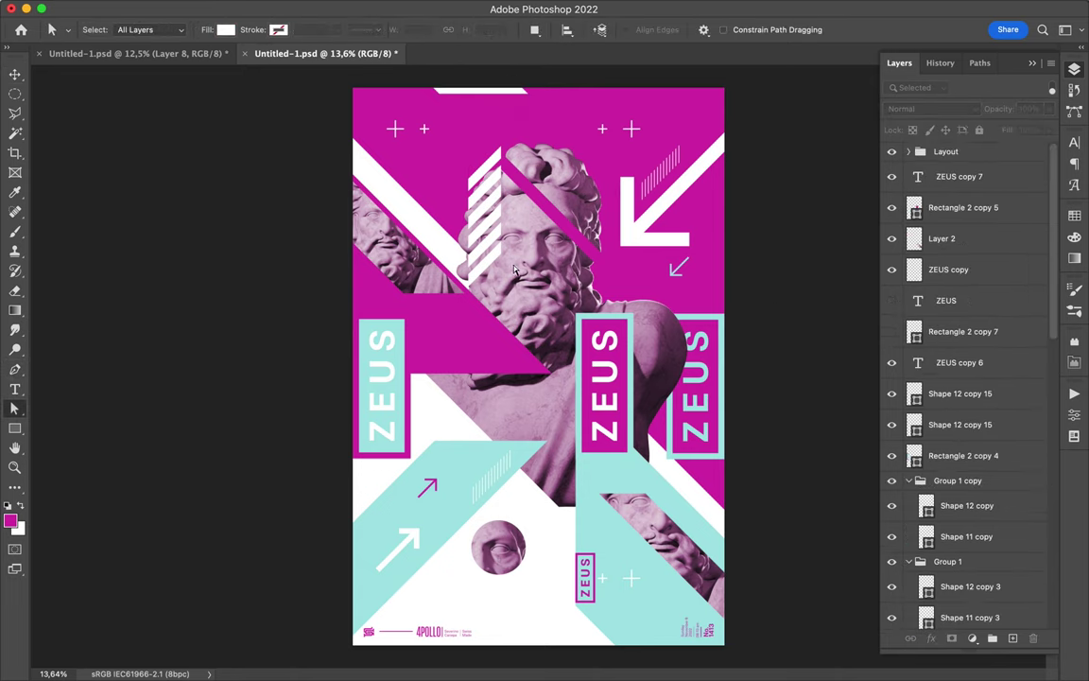
Duplicate the ZEUS text toward the right edge and enlarge the copy to about 125%.
{"action": "left_click_drag", "start_coordinate": [729, 239], "coordinate": [729, 185]}
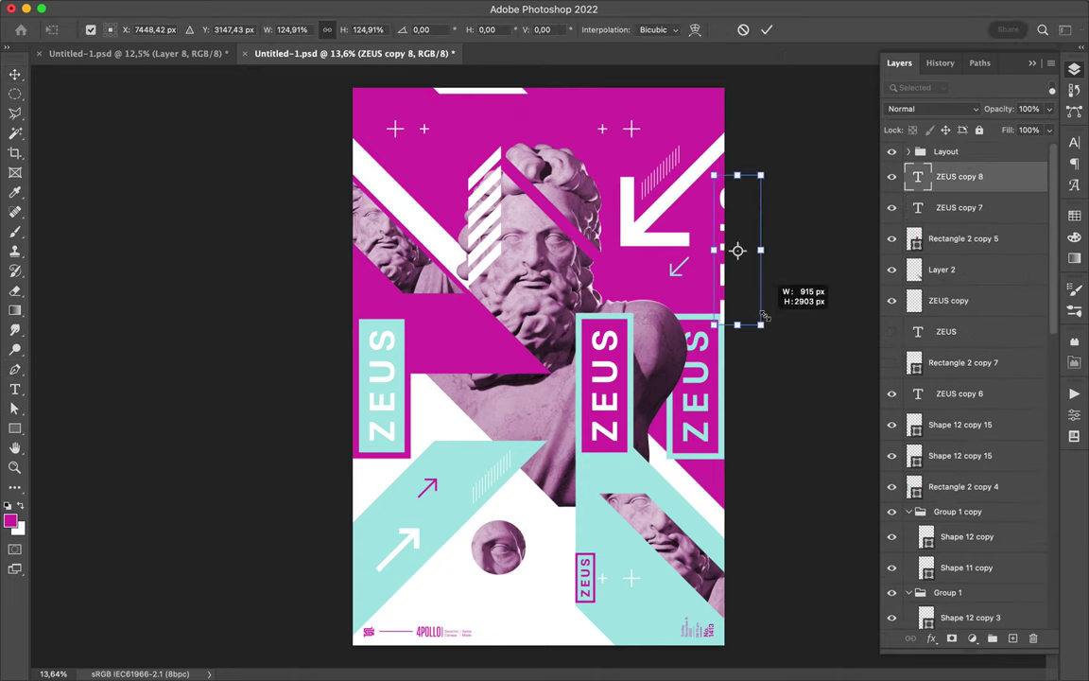
{"action": "left_click_drag", "start_coordinate": [736, 248], "coordinate": [764, 233]}
{"action": "left_click", "coordinate": [734, 248]}
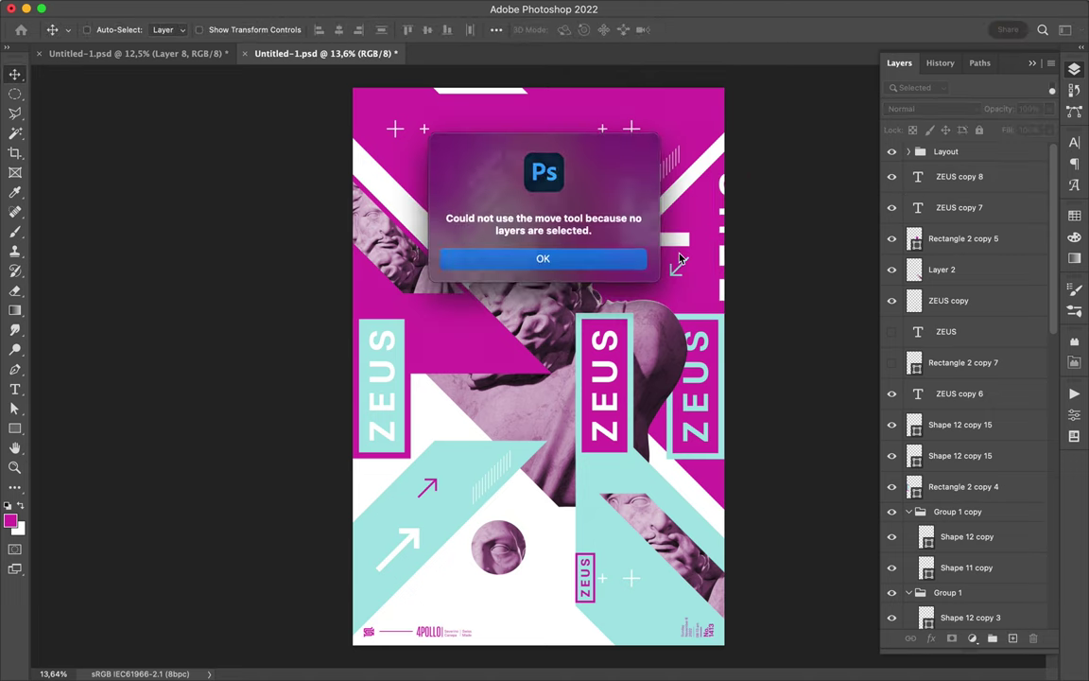
{"action": "key", "text": "Return"}
{"action": "key", "text": "a"}
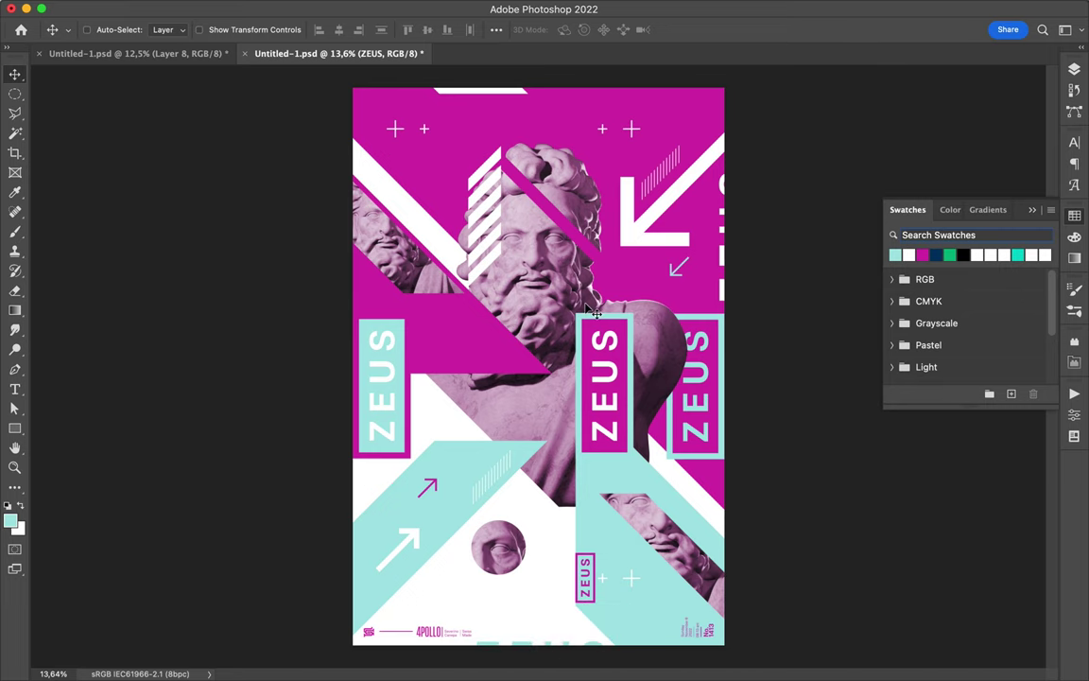
Draw a circle over the statue's eye with no fill and a 65 px magenta stroke.
{"action": "scroll", "coordinate": [546, 223], "scroll_direction": "up", "scroll_amount": 3}
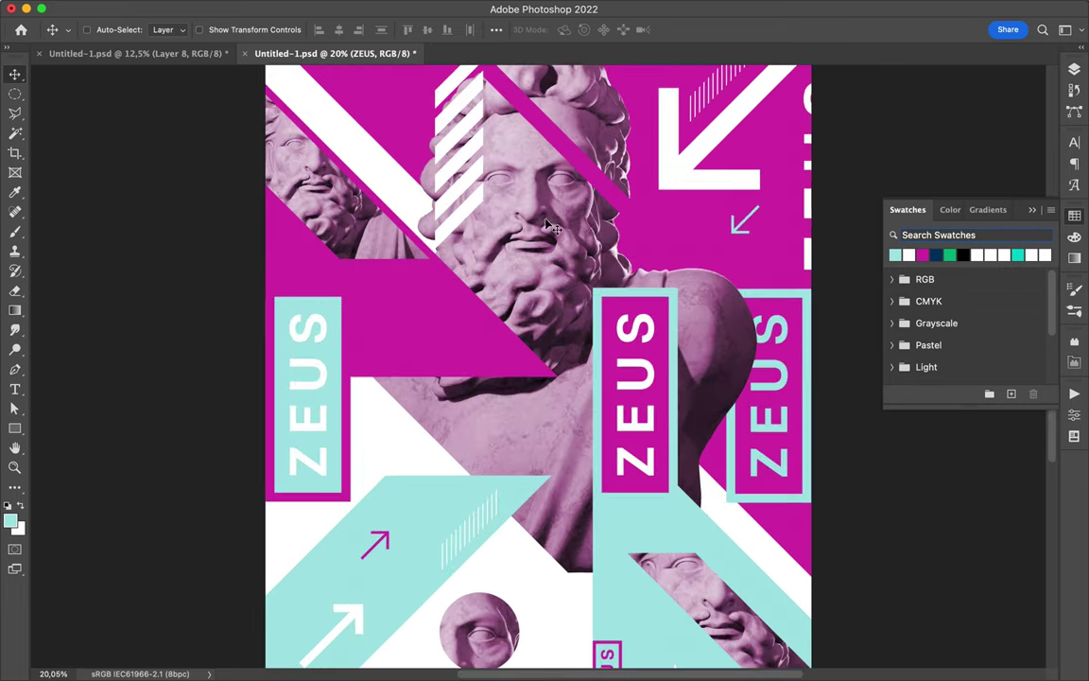
{"action": "key", "text": "u"}
{"action": "left_click_drag", "start_coordinate": [613, 220], "coordinate": [589, 206]}
{"action": "key", "text": "a"}
{"action": "left_click", "coordinate": [226, 29]}
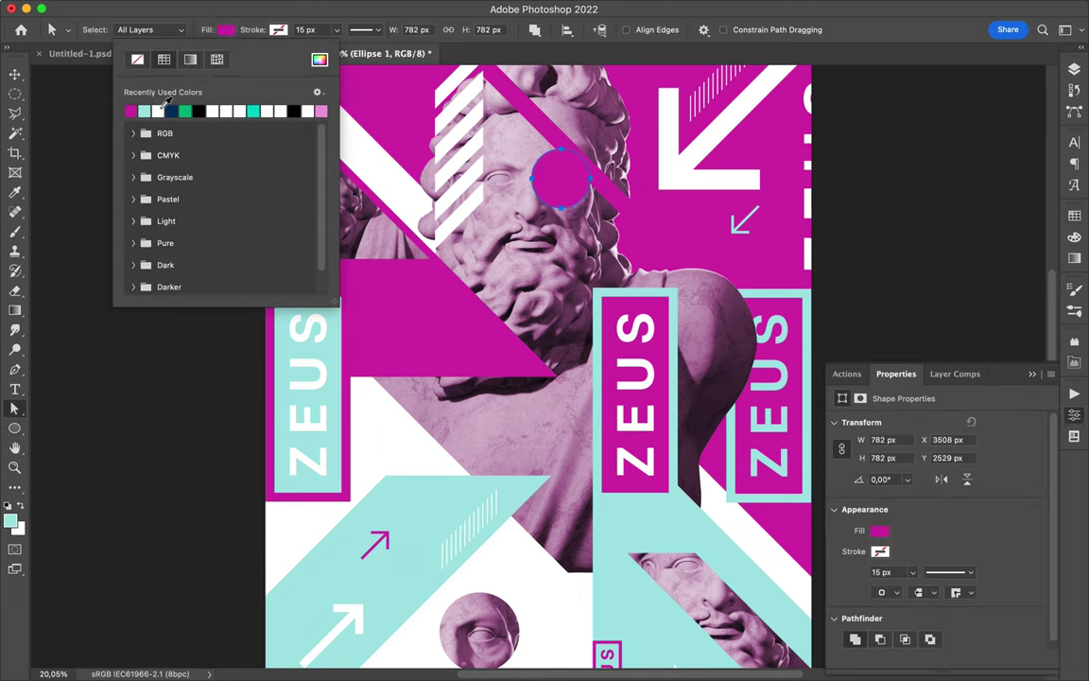
{"action": "left_click", "coordinate": [278, 29]}
{"action": "left_click", "coordinate": [322, 30]}
{"action": "type", "text": "65"}
{"action": "key", "text": "Return"}
{"action": "key", "text": "v"}
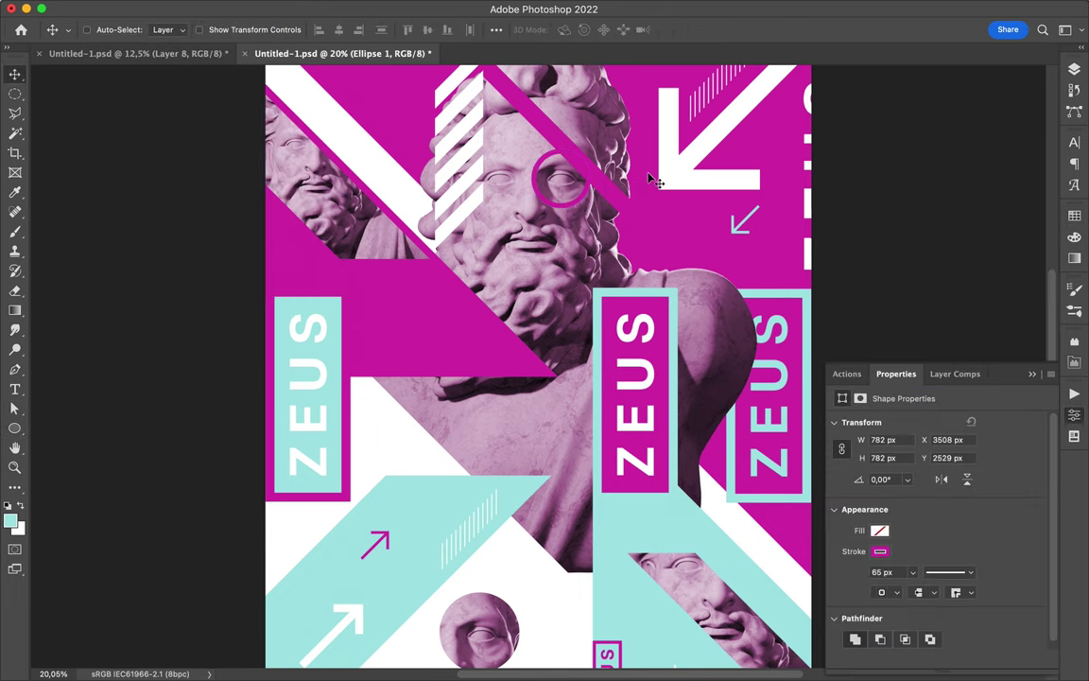
Draw a cyan outline shape and slide it along the poster's top edge.
{"action": "scroll", "coordinate": [650, 180], "scroll_direction": "down", "scroll_amount": 3}
{"action": "key", "text": "p"}
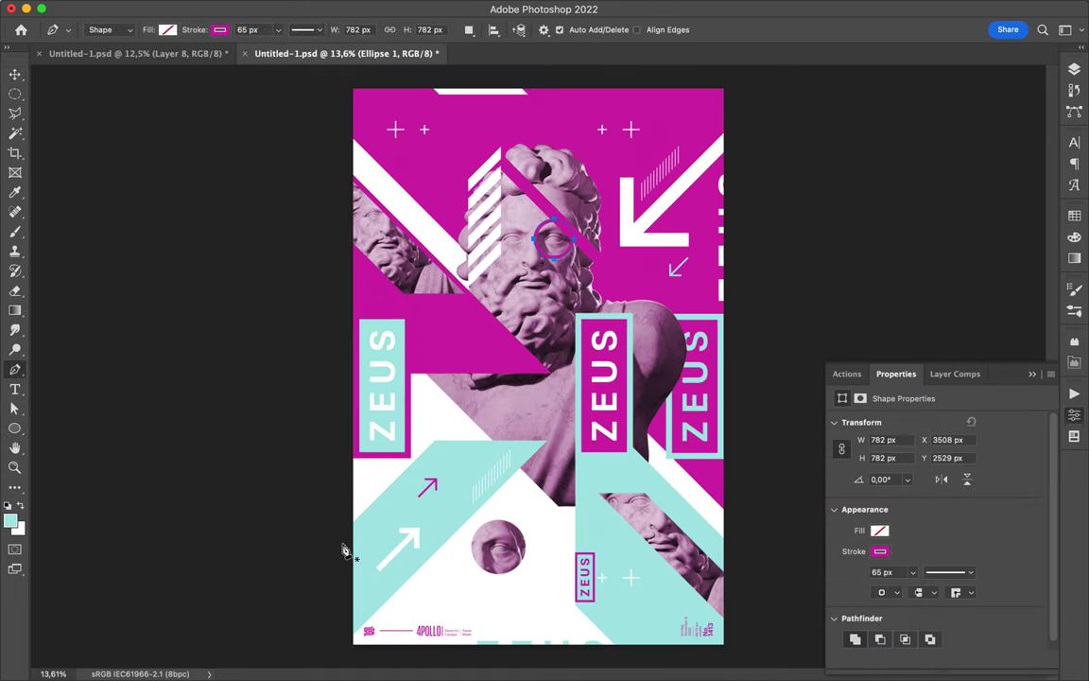
{"action": "left_click_drag", "start_coordinate": [383, 511], "coordinate": [393, 511]}
{"action": "left_click", "coordinate": [343, 544]}
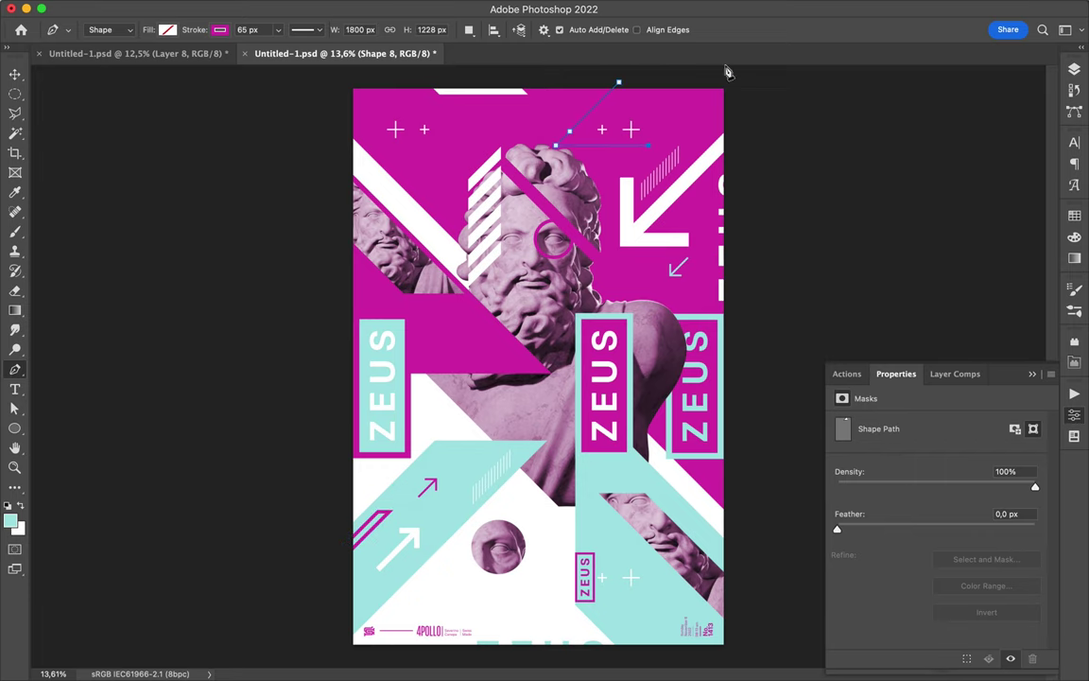
{"action": "left_click", "coordinate": [219, 29]}
{"action": "left_click", "coordinate": [194, 110]}
{"action": "key", "text": "v"}
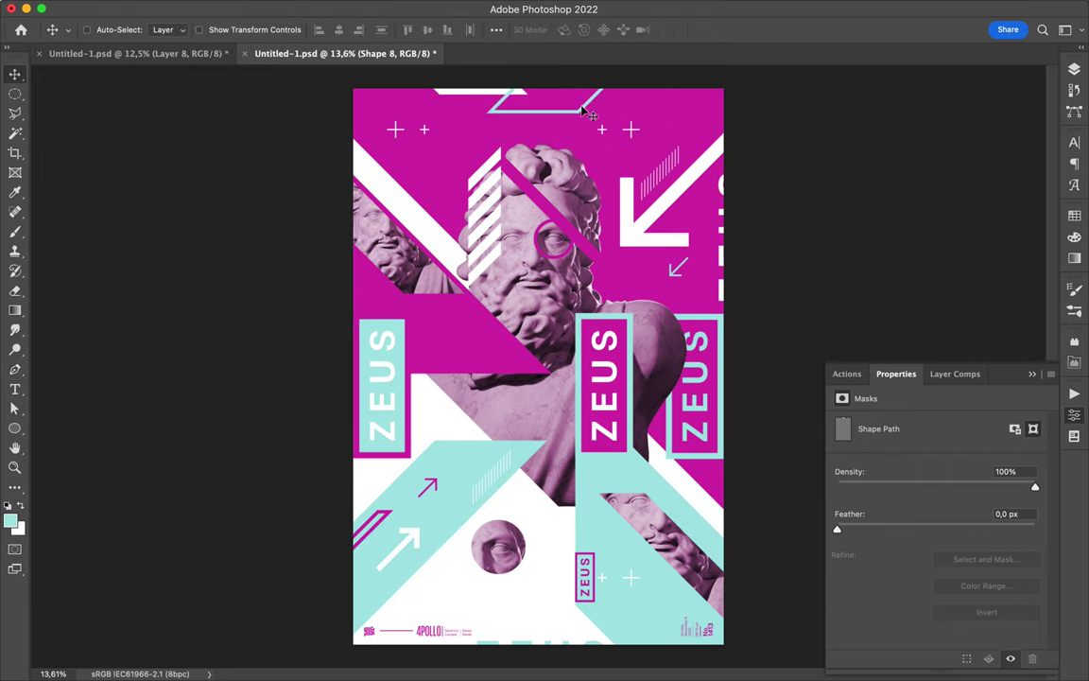
{"action": "left_click_drag", "start_coordinate": [583, 112], "coordinate": [688, 109]}
Add a magenta outline shape at the poster bottom and shift the left and right ZEUS boxes.
{"action": "key", "text": "p"}
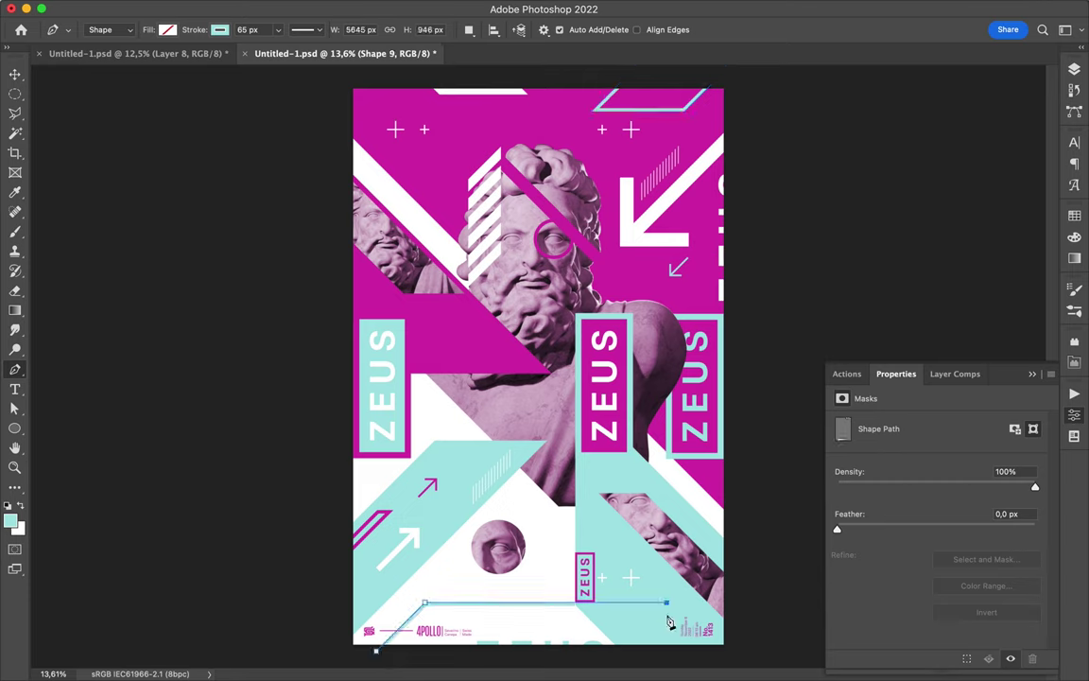
{"action": "left_click", "coordinate": [377, 653]}
{"action": "left_click", "coordinate": [219, 29]}
{"action": "left_click", "coordinate": [311, 110]}
{"action": "key", "text": "v"}
{"action": "left_click_drag", "start_coordinate": [558, 631], "coordinate": [541, 621]}
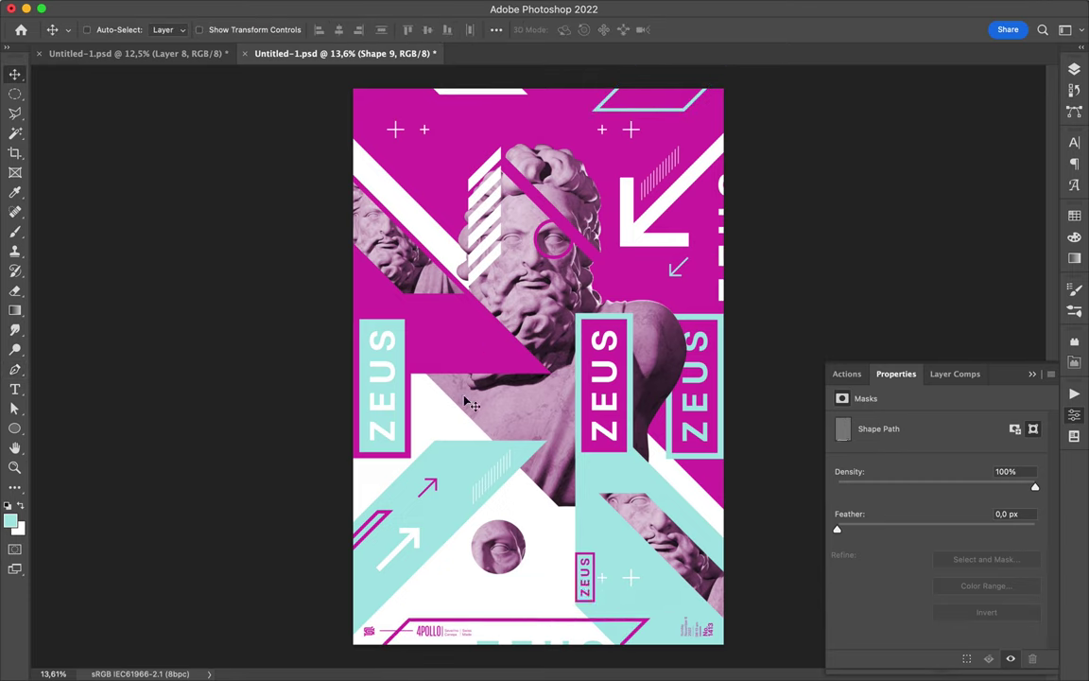
{"action": "mouse_move", "coordinate": [704, 412]}
{"action": "left_mouse_down"}
{"action": "mouse_move", "coordinate": [704, 398]}
{"action": "mouse_move", "coordinate": [683, 468]}
{"action": "left_mouse_up"}
{"action": "left_click_drag", "start_coordinate": [396, 396], "coordinate": [396, 381]}
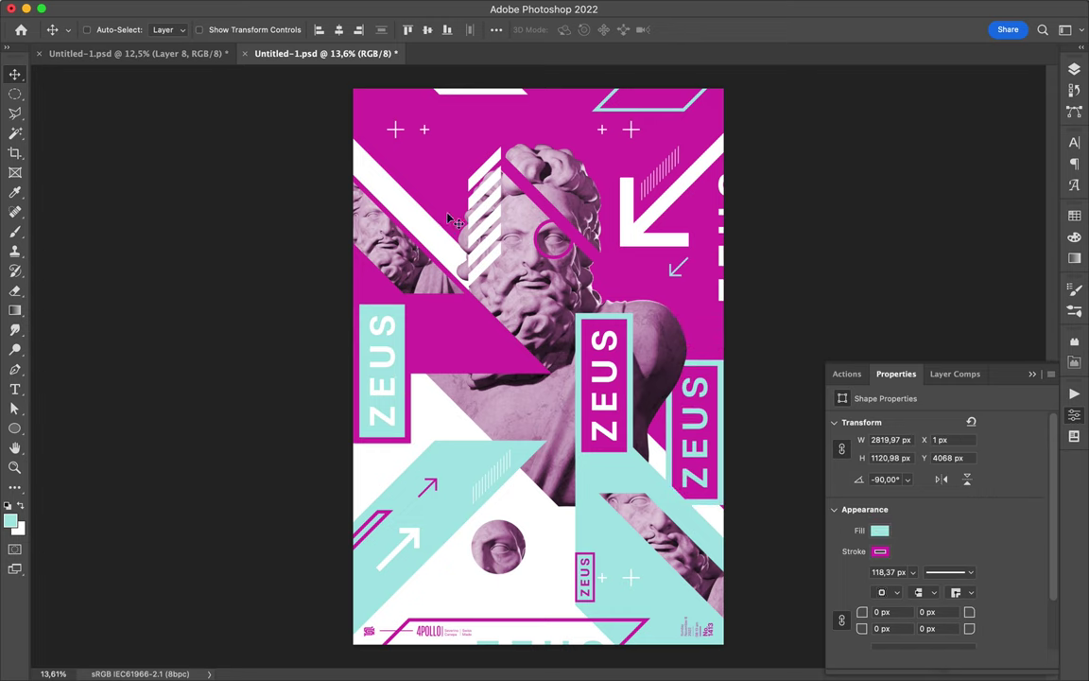
Copy the diagonal stripe shape from the green poster into place on the magenta poster and save.
{"action": "key", "text": "ctrl+Tab"}
{"action": "left_click", "coordinate": [622, 555], "text": "ctrl"}
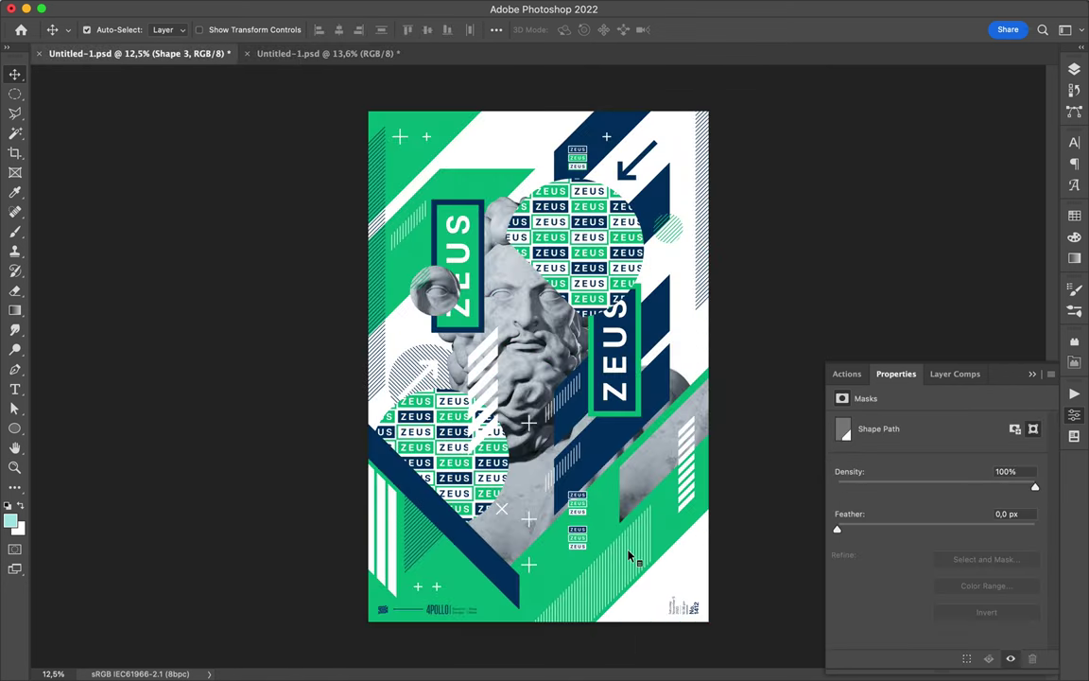
{"action": "left_click_drag", "start_coordinate": [629, 556], "coordinate": [572, 501]}
{"action": "left_click", "coordinate": [610, 547], "text": "ctrl"}
{"action": "key", "text": "ctrl+Tab"}
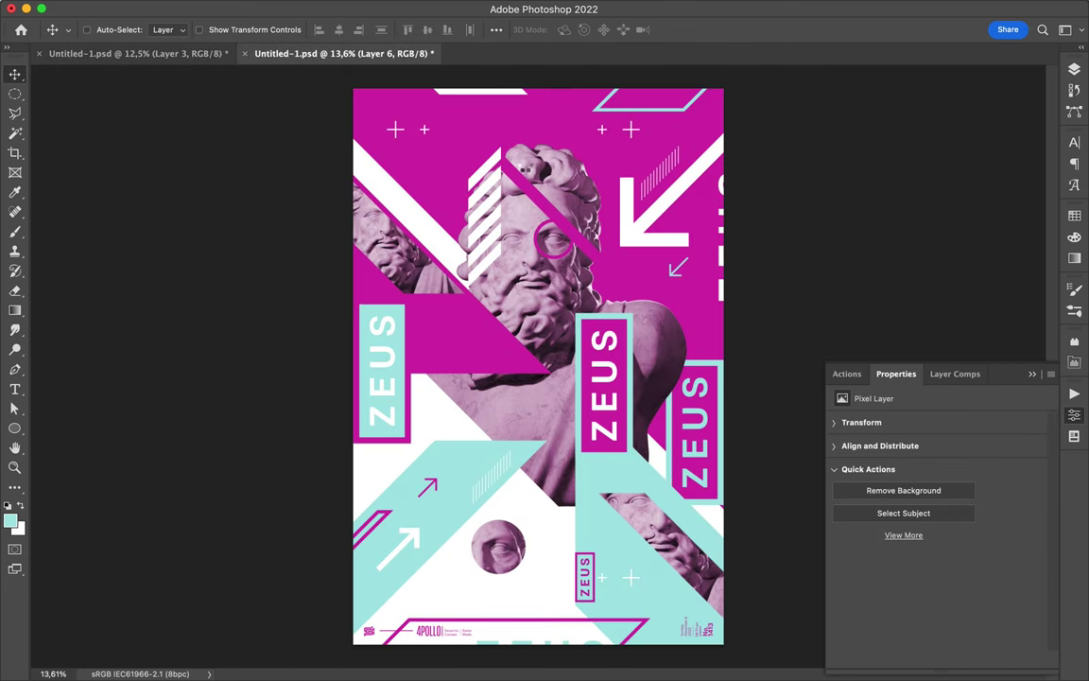
{"action": "mouse_move", "coordinate": [547, 235]}
{"action": "left_mouse_down"}
{"action": "mouse_move", "coordinate": [511, 123]}
{"action": "mouse_move", "coordinate": [420, 210]}
{"action": "left_mouse_up"}
{"action": "left_click", "coordinate": [422, 210], "text": "ctrl"}
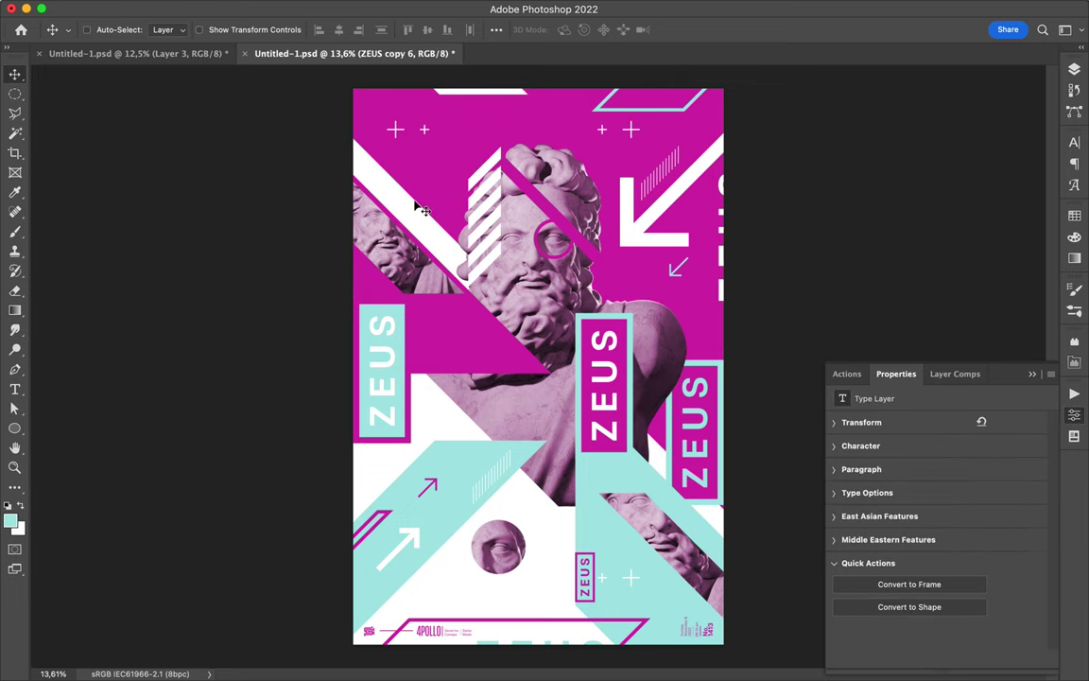
{"action": "key", "text": "ctrl+s"}
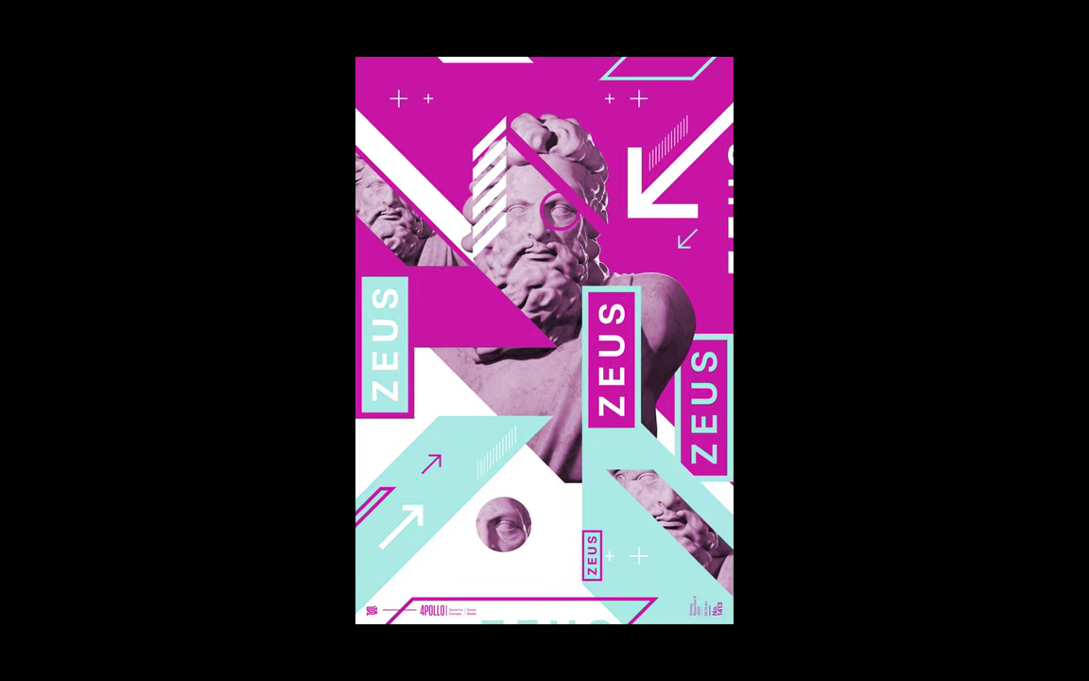